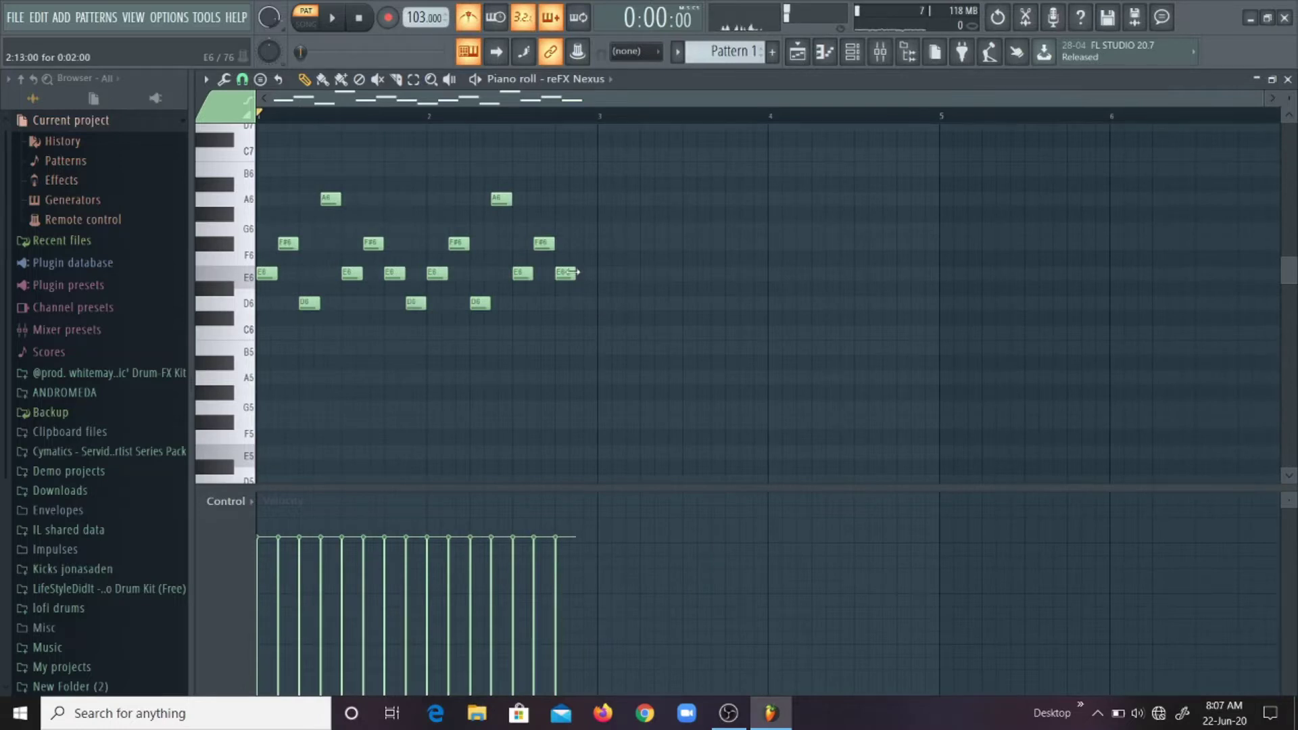
- Continue the reFX Nexus melody with an A6 note at the start of bar 4 and play the pattern
key("space")
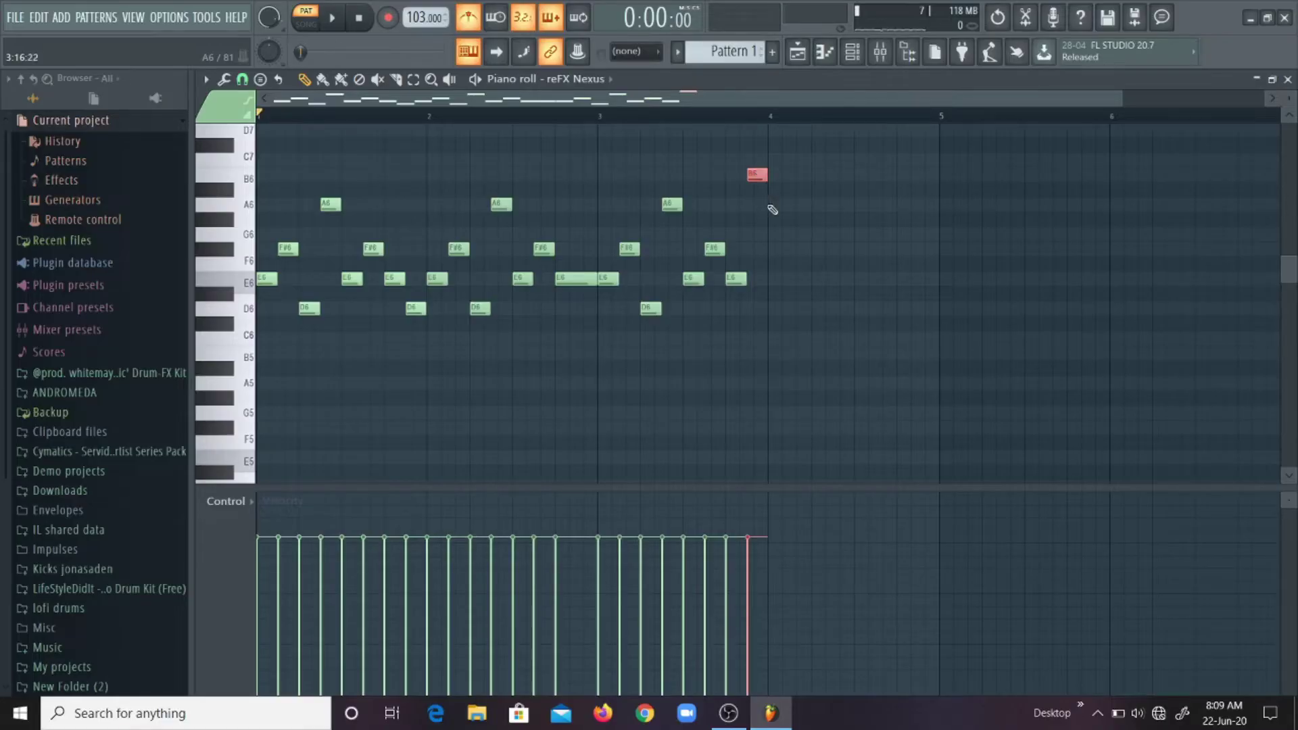
left_click(772, 210)
key("space")
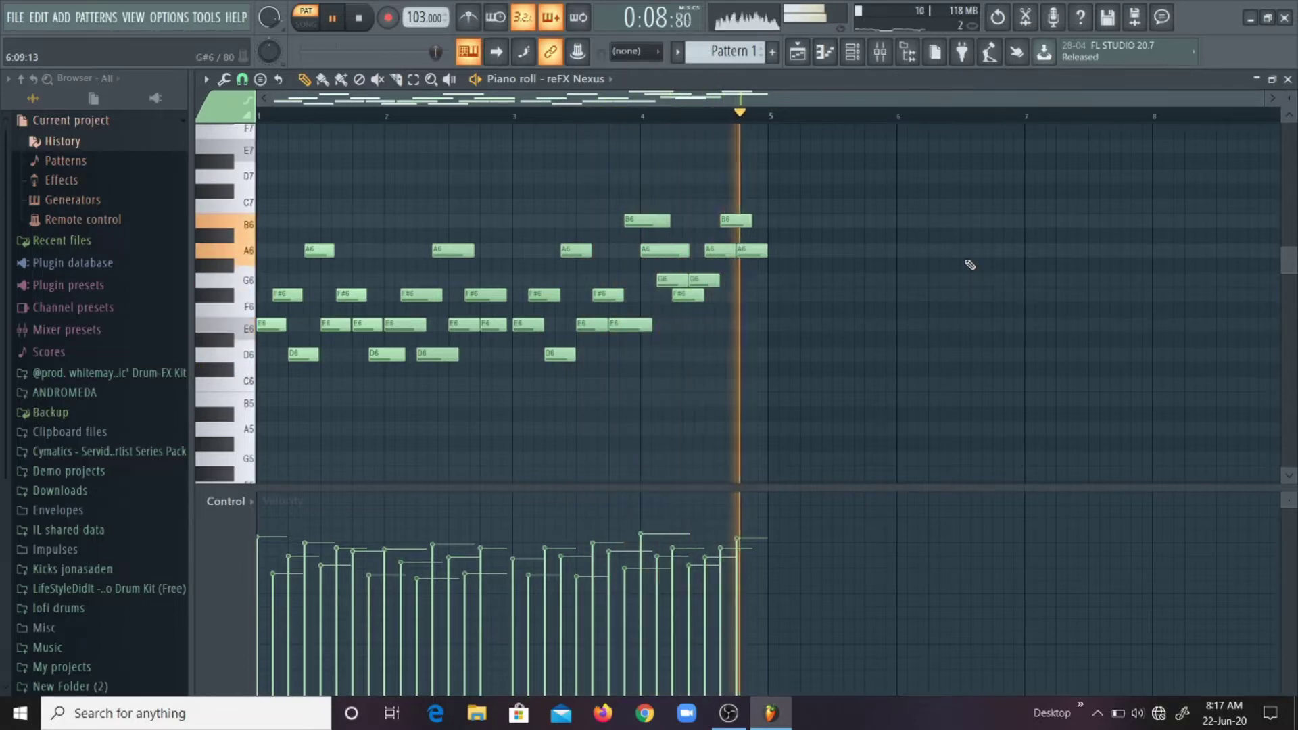
key("space")
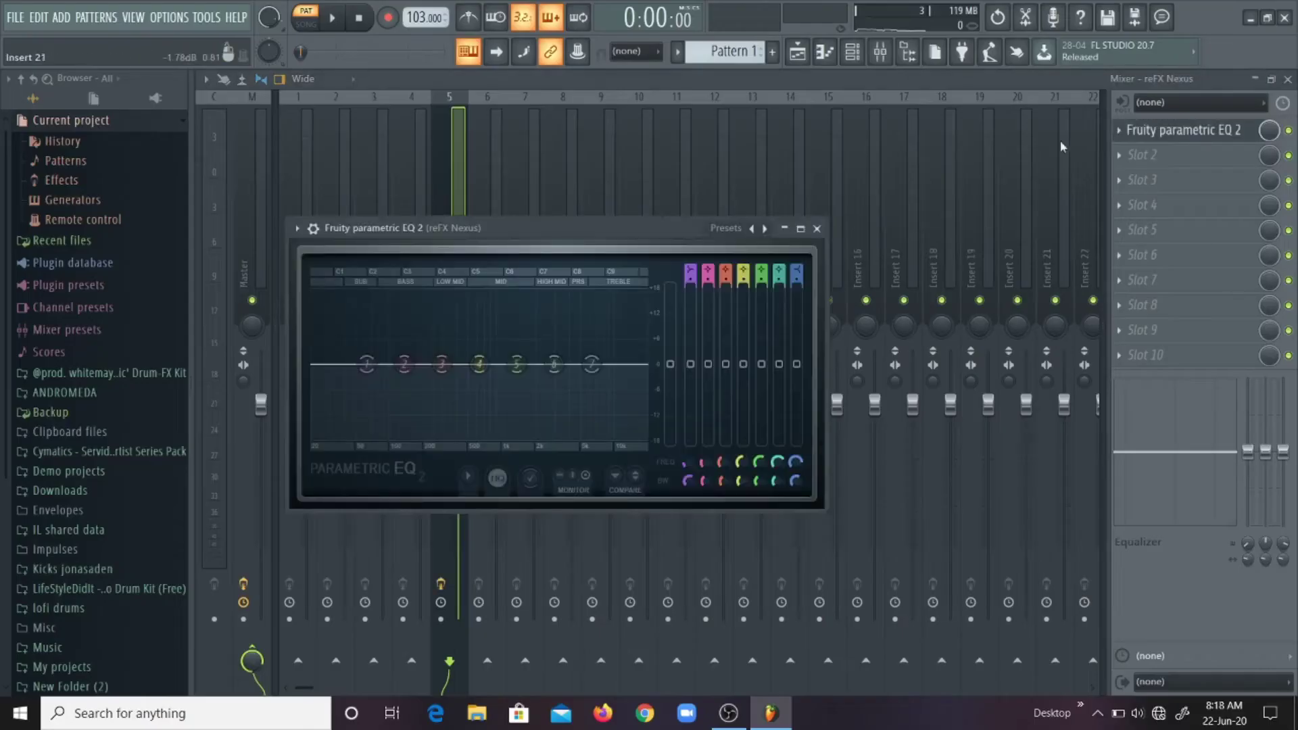
- Load the next Fruity parametric EQ 2 preset on the reFX Nexus track and add an E5, G5, B5 chord across bar 1
left_click(767, 229)
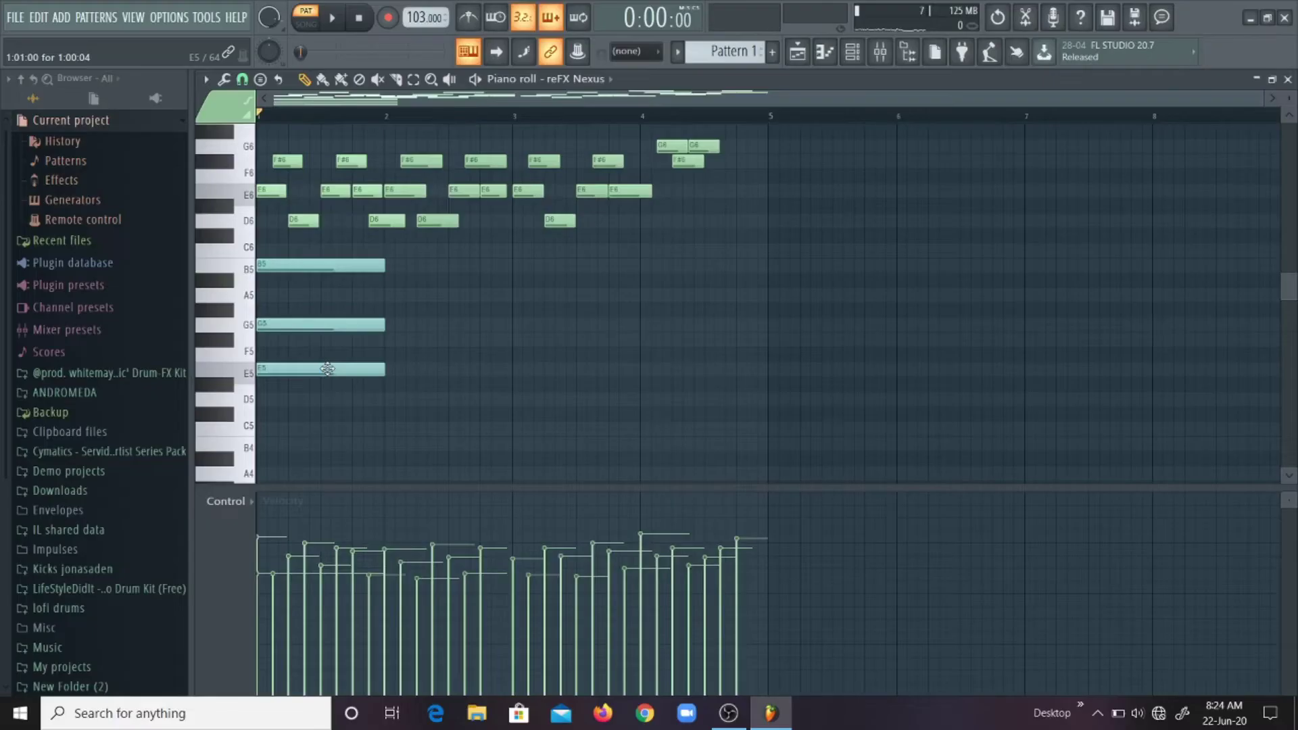
key("space")
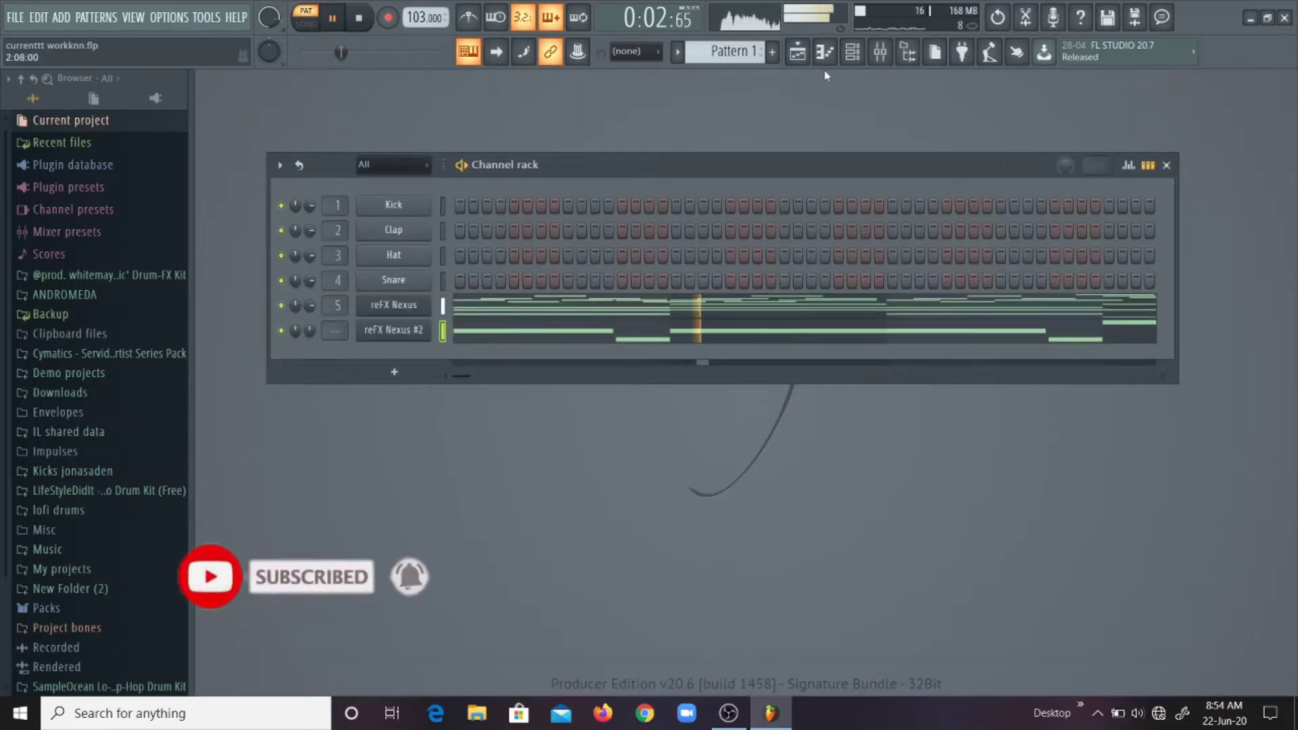
- Audition the Arrow, Rome, Torn and Travel hi-hats and add LS - Torn Hi Hat as a channel above reFX Nexus
left_click(807, 60)
left_click(852, 52)
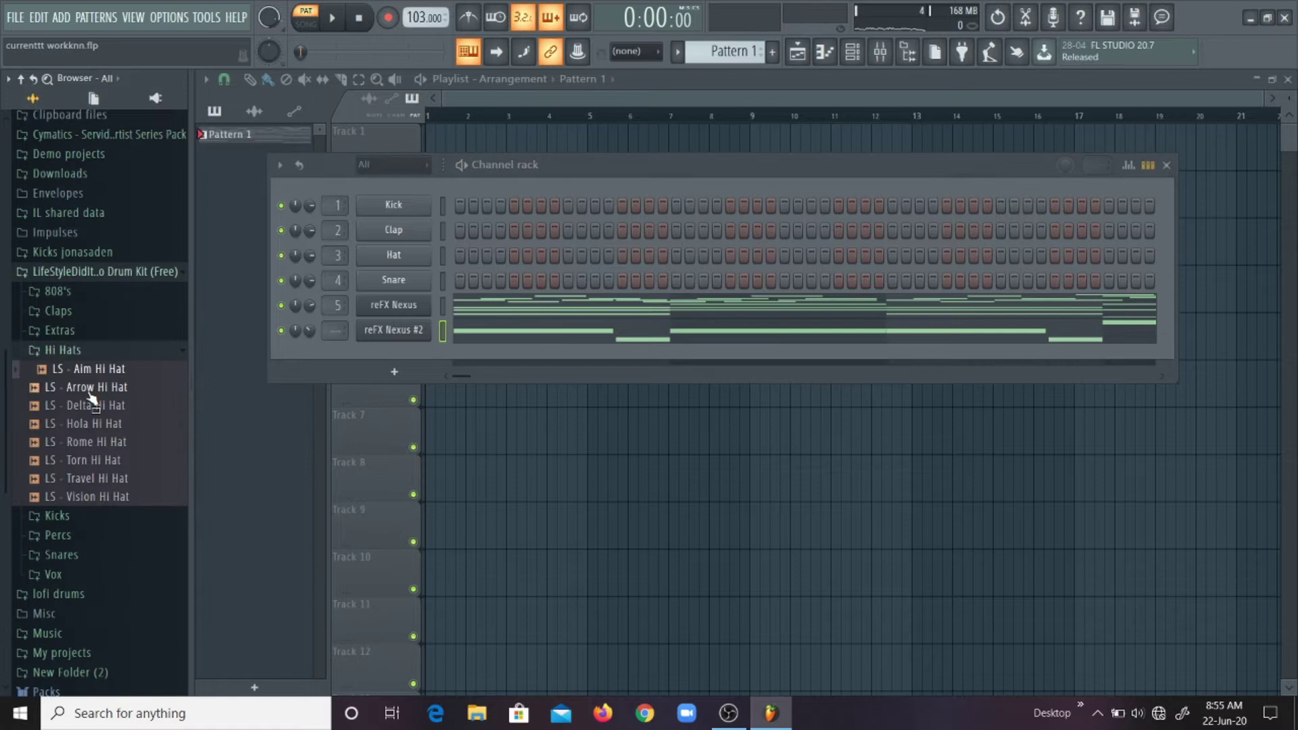
left_click(95, 387)
left_click(96, 441)
left_click(94, 462)
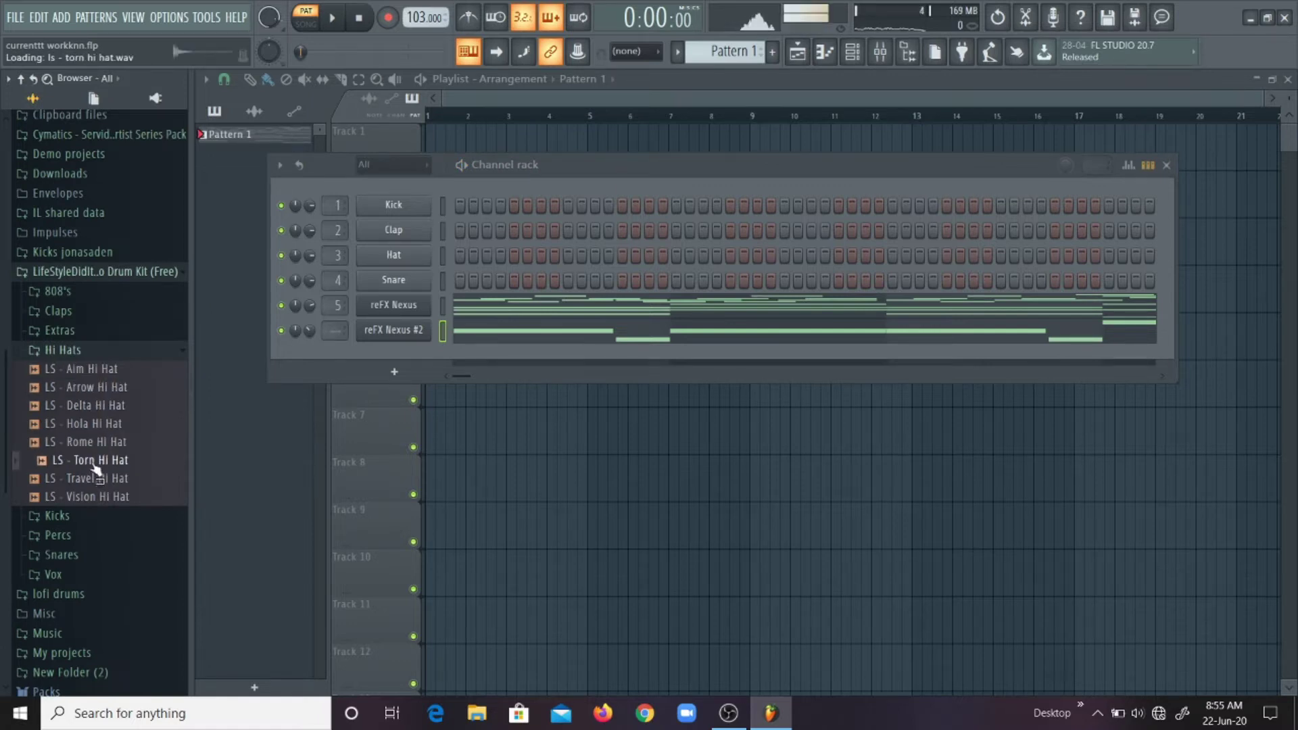
left_click(110, 479)
left_click(110, 461)
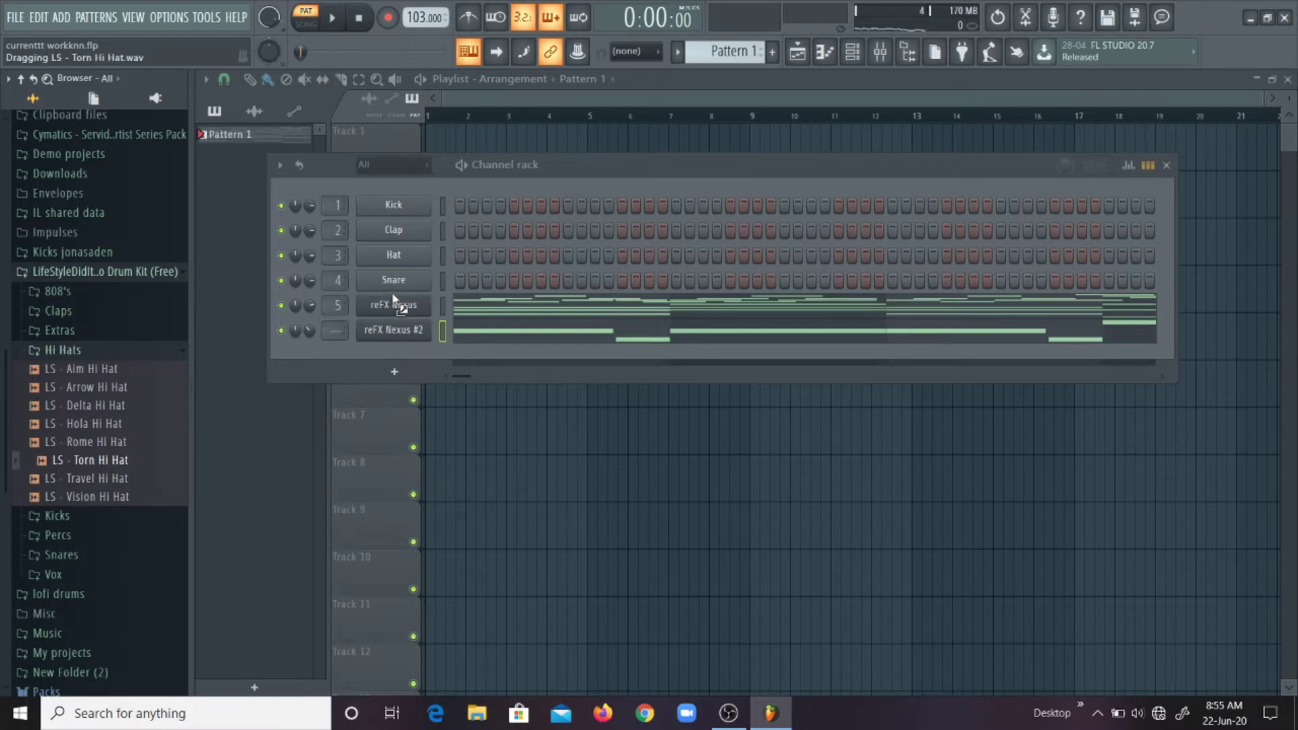
left_click_drag(394, 301, 395, 298)
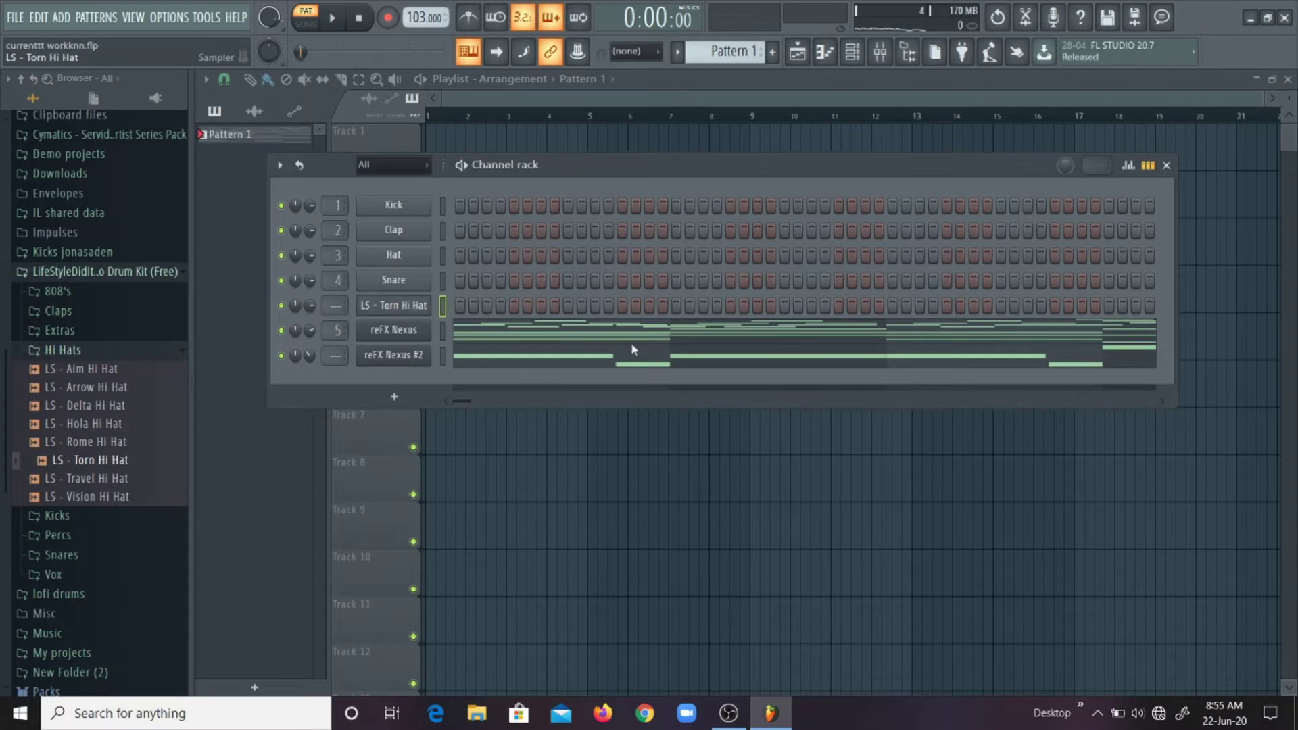
- Fill every second step of the Torn Hi Hat channel and replace its sample with LS - Arrow Hi Hat
left_click(125, 495)
key("space")
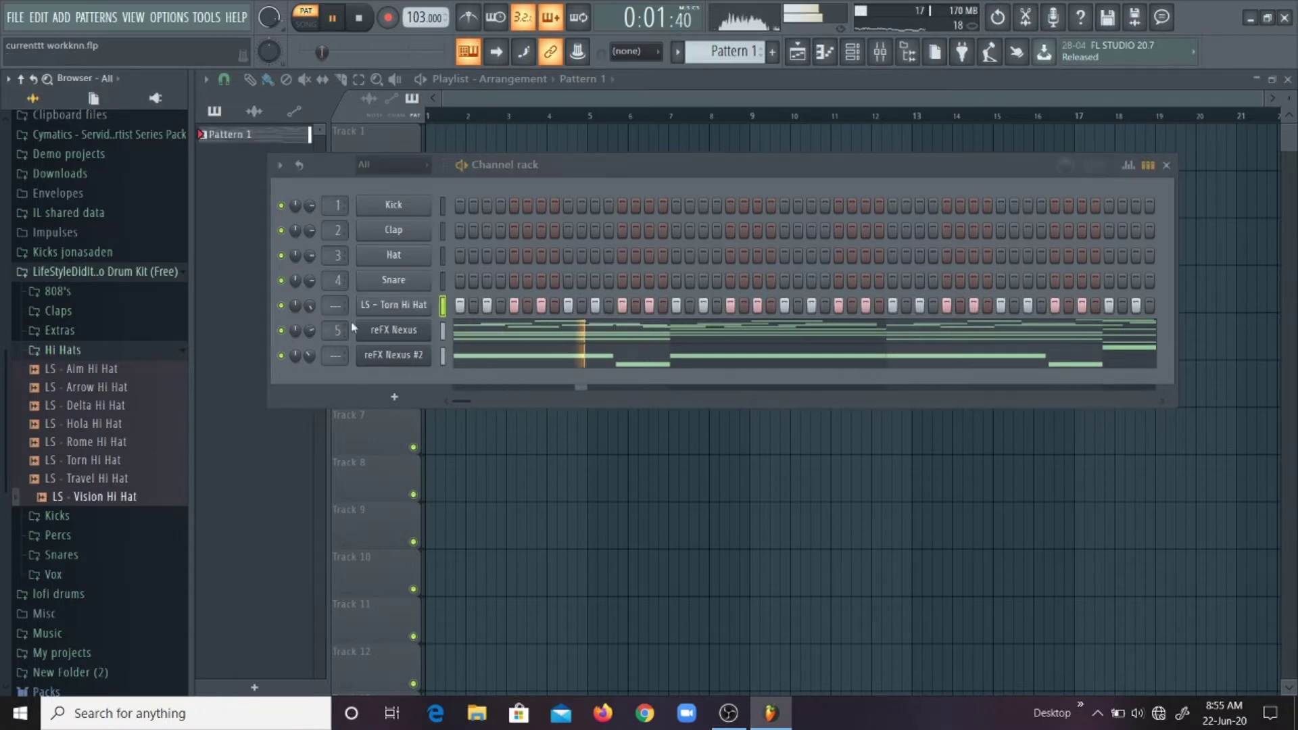
left_click(380, 311)
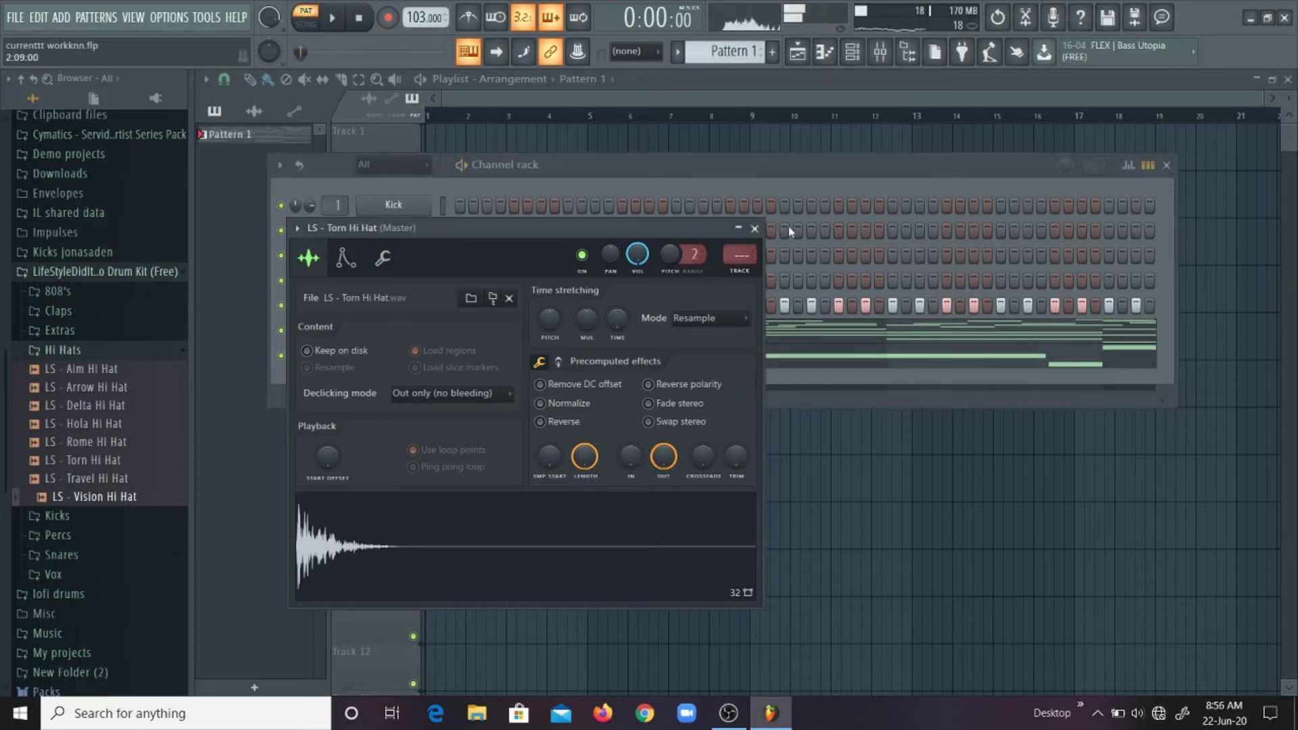
left_click(754, 229)
left_click(98, 394)
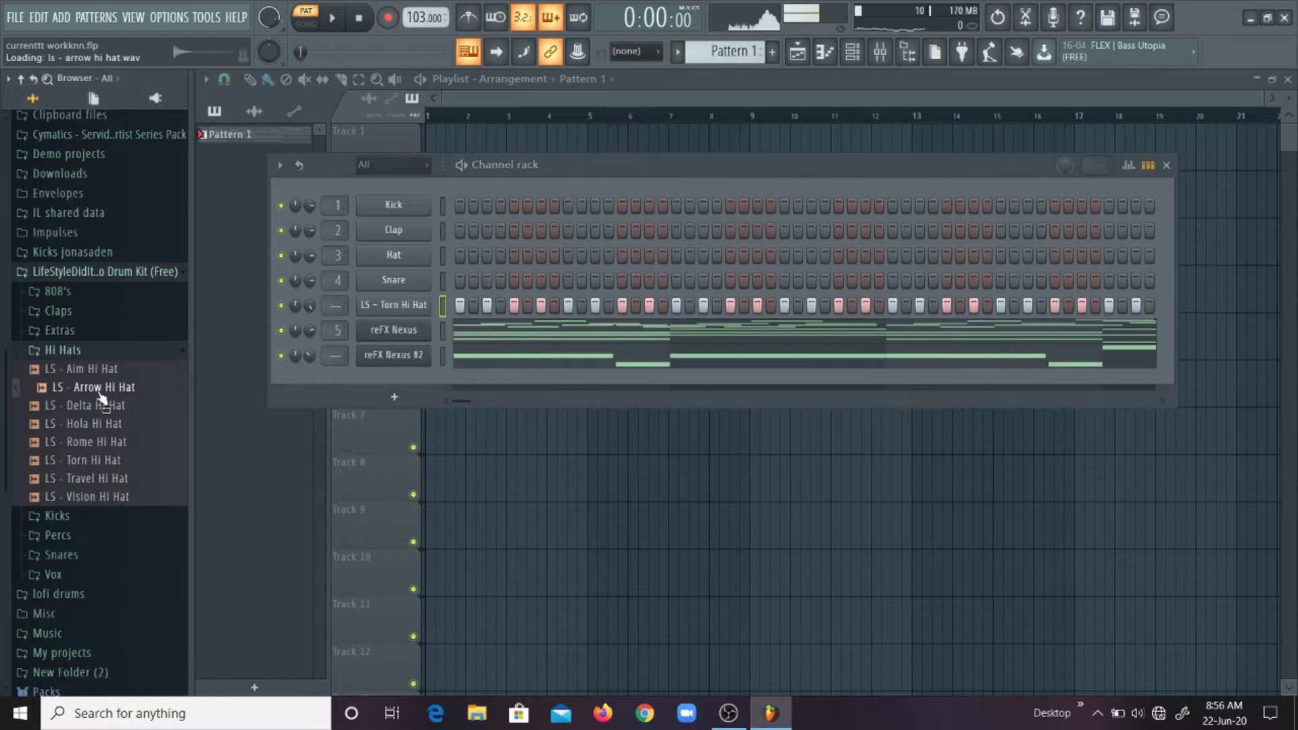
left_click_drag(375, 317, 394, 312)
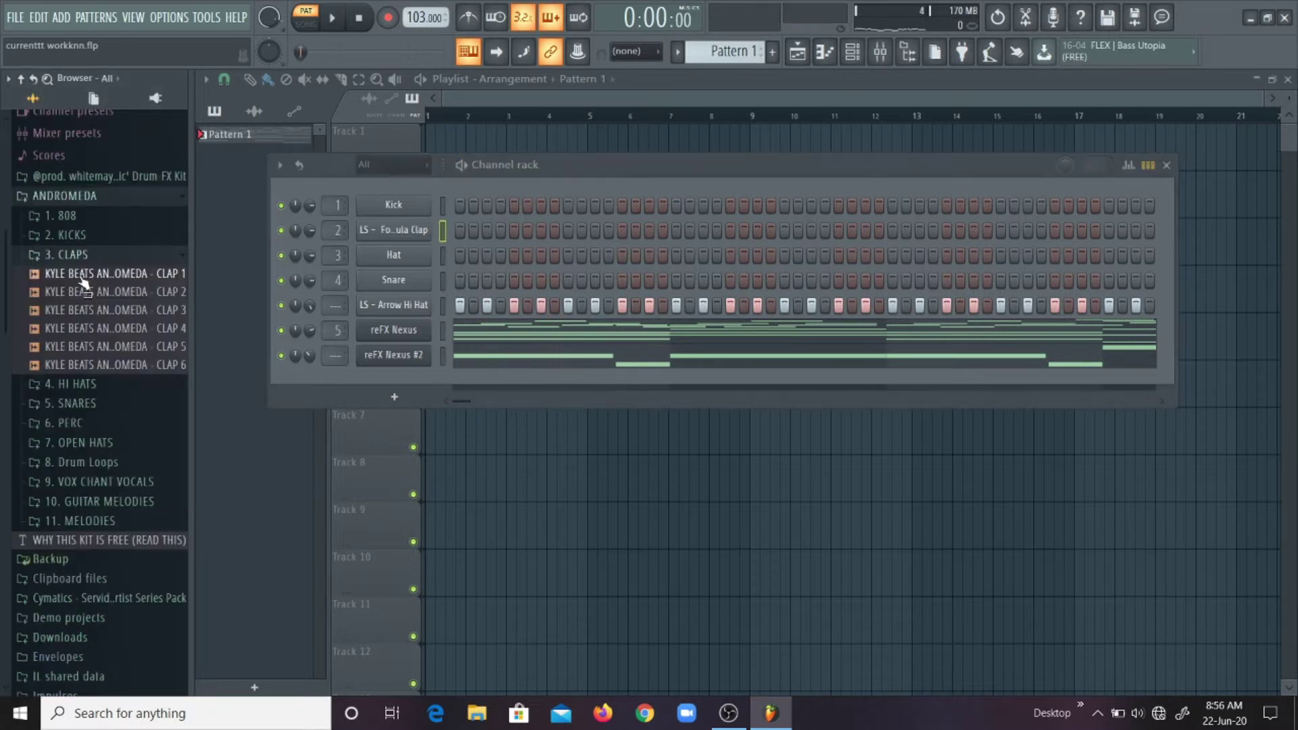
- Audition the ANDROMEDA CLAP 1 sample and look at the Formula Clap channel's sampler settings
left_click(81, 277)
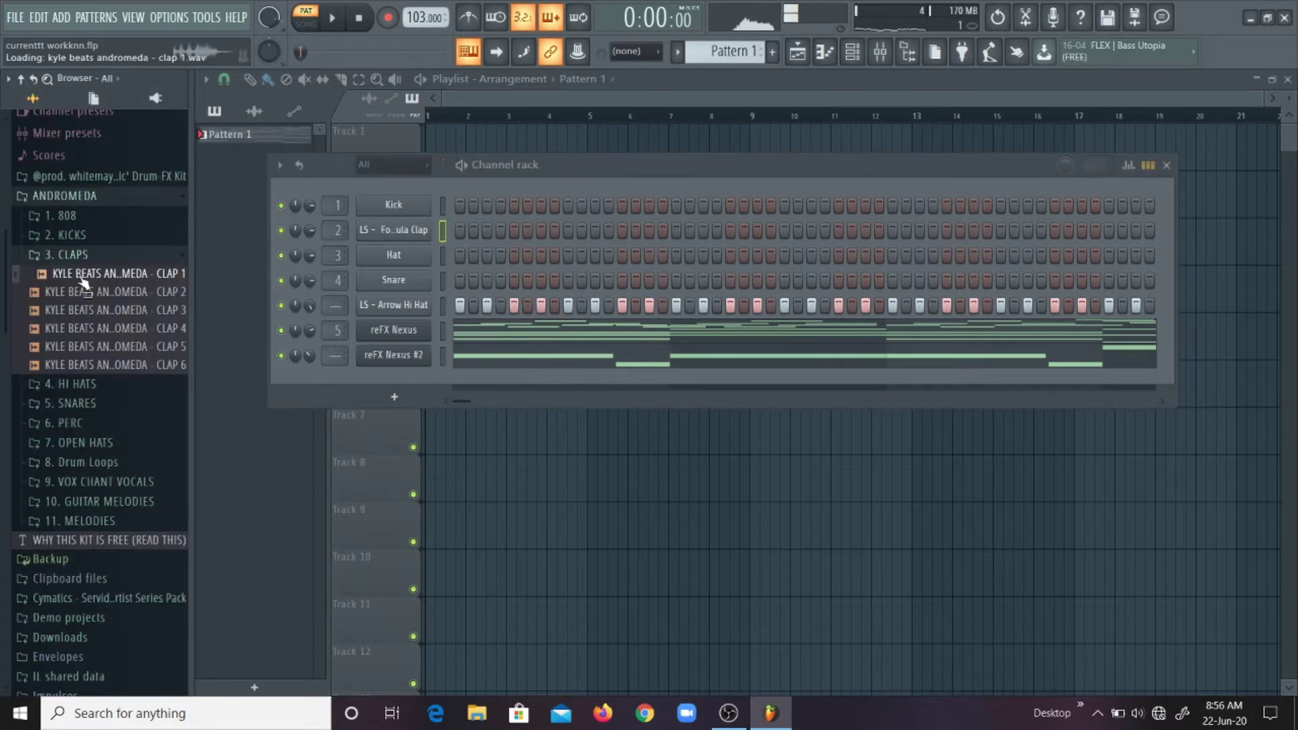
left_click(403, 235)
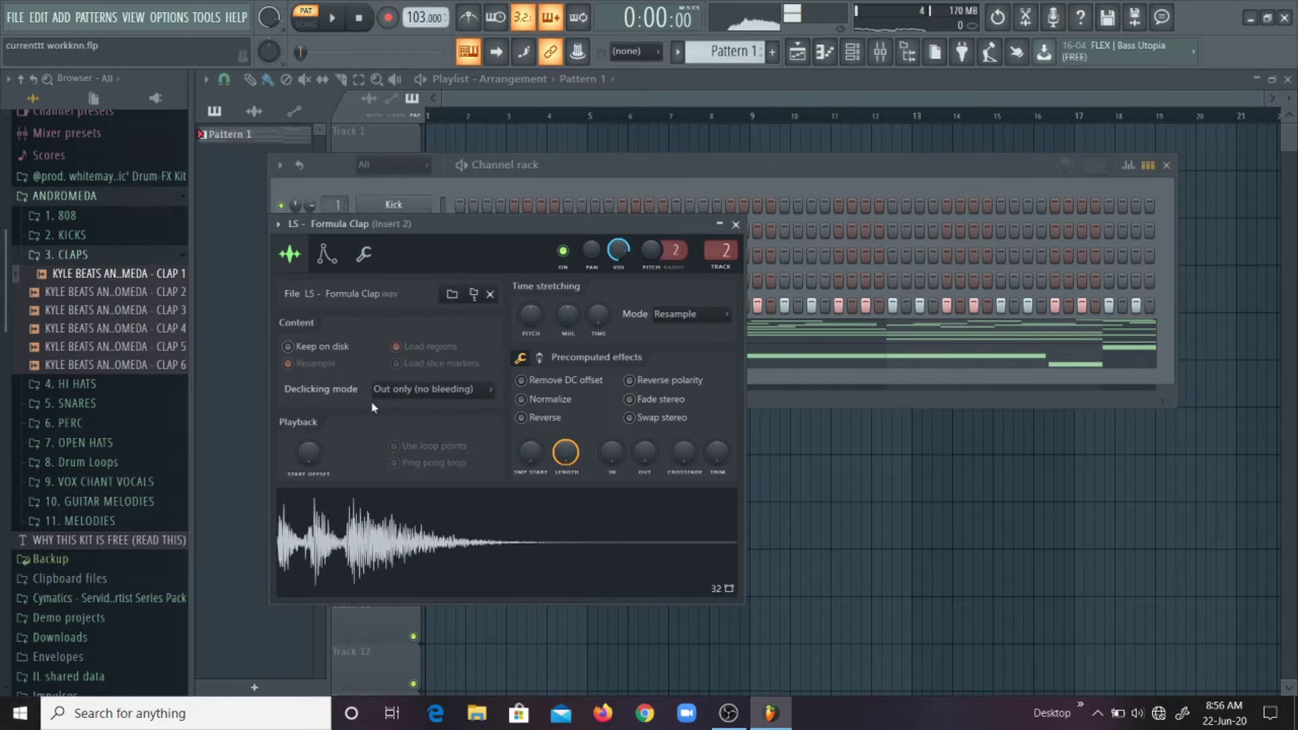
left_click(736, 225)
- Add ANDROMEDA CLAP 2 as a new channel below the Formula Clap and place both claps on steps 9, 25, 41 and 57
left_click(145, 292)
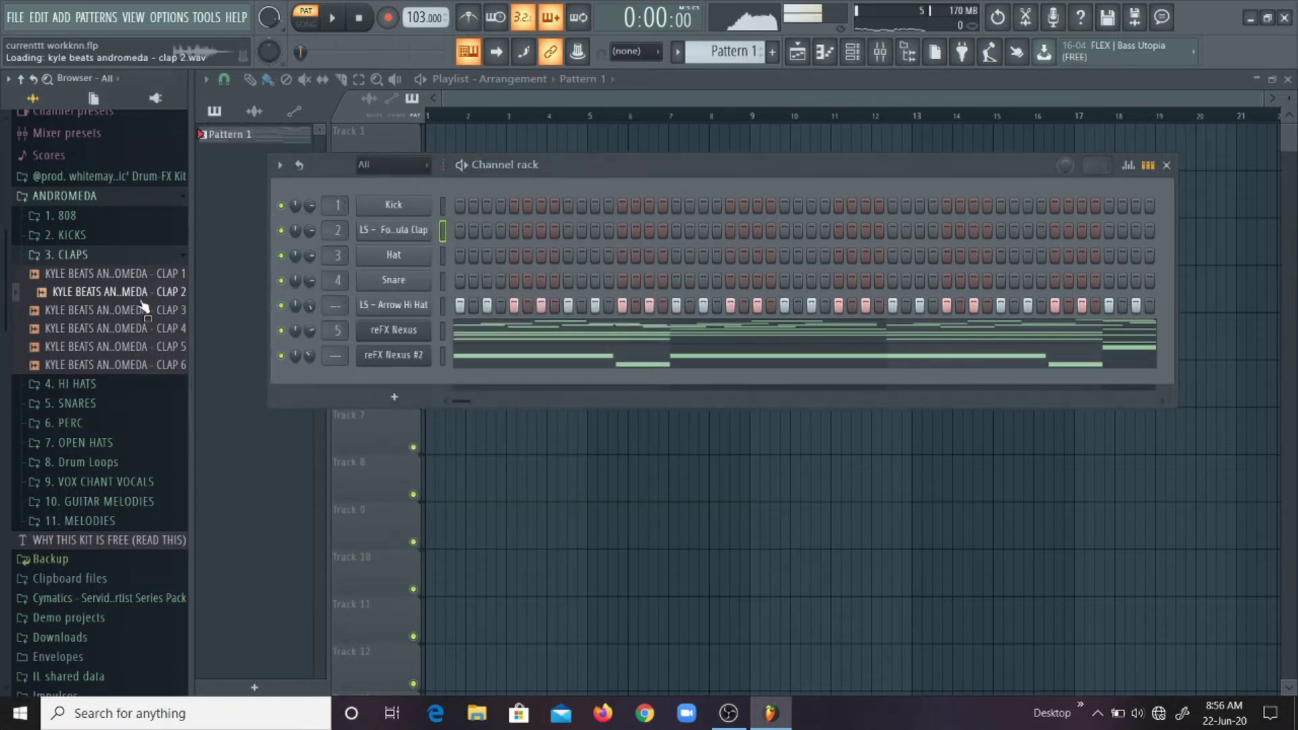
left_click(150, 304)
left_click(150, 297)
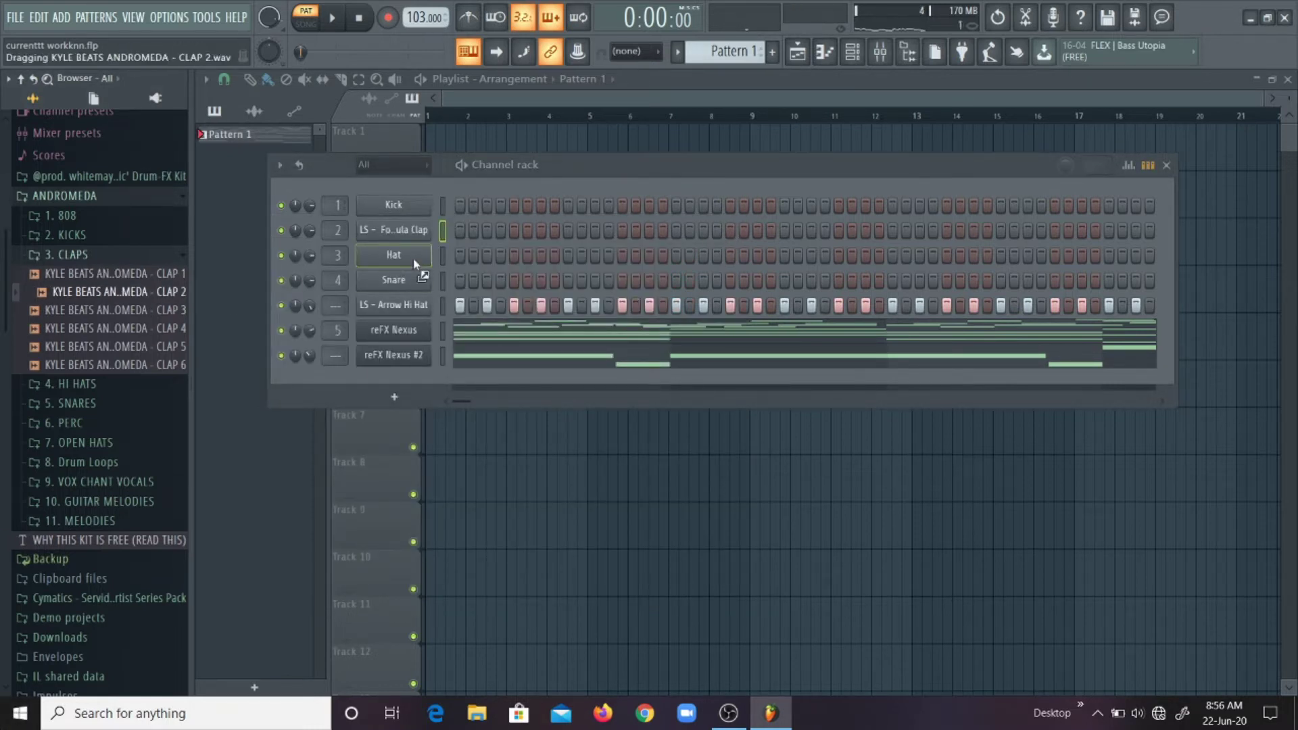
left_click_drag(405, 242, 405, 249)
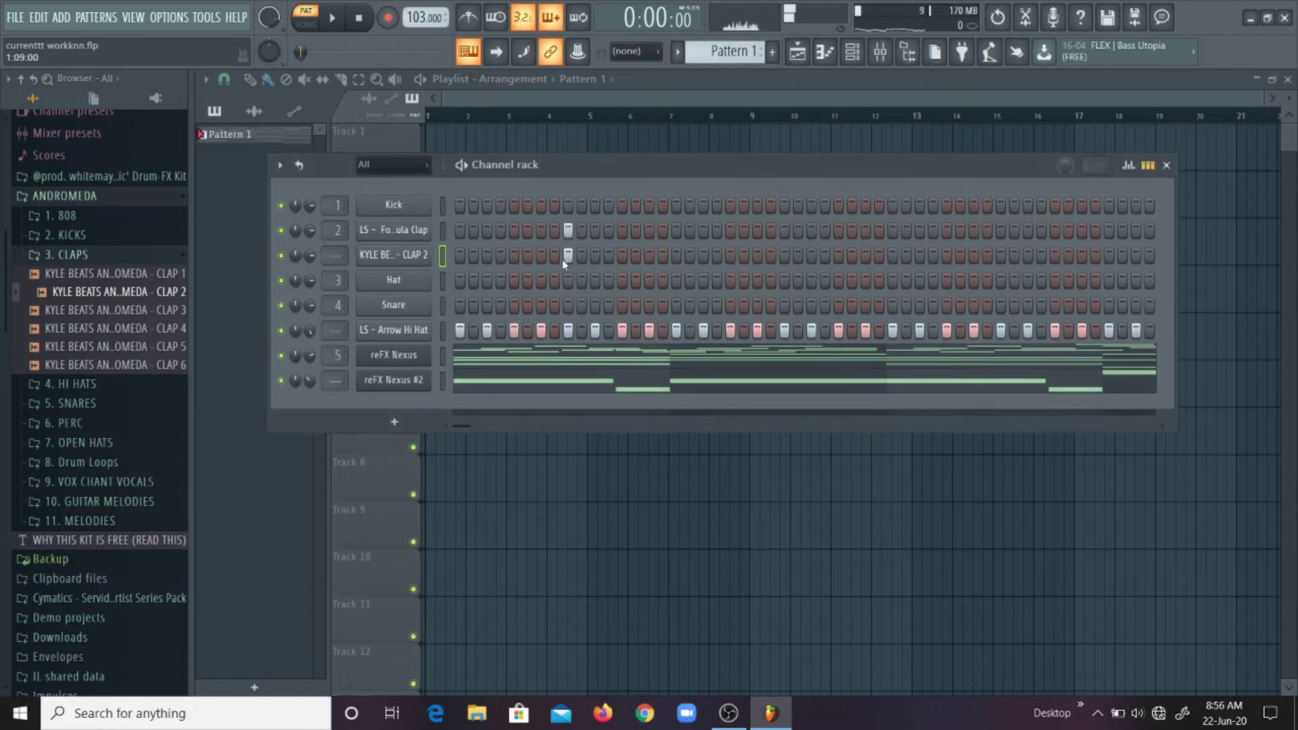
key("space")
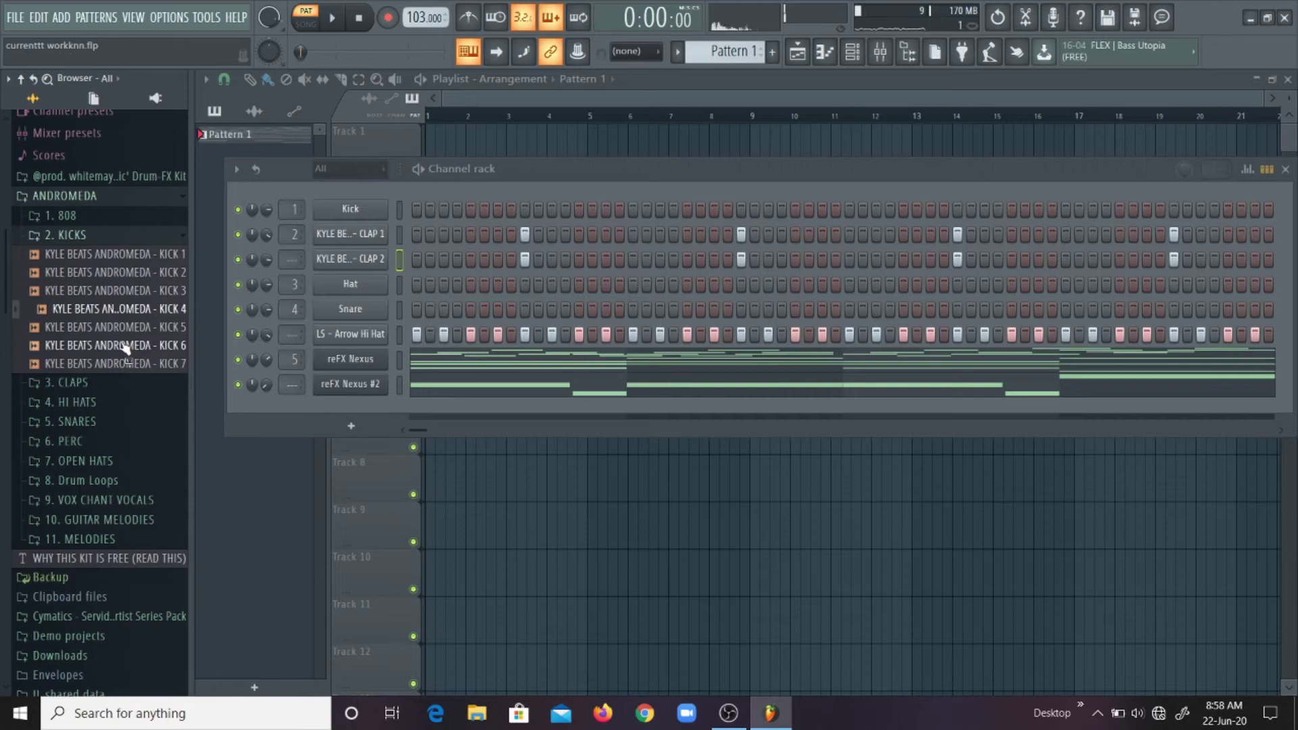
- Load KYLE BEATS ANDROMEDA - KICK 6 into the Kick channel and place kicks on steps 1, 7 and 21 while checking playback
left_click_drag(106, 349, 347, 257)
left_click_drag(375, 206, 379, 210)
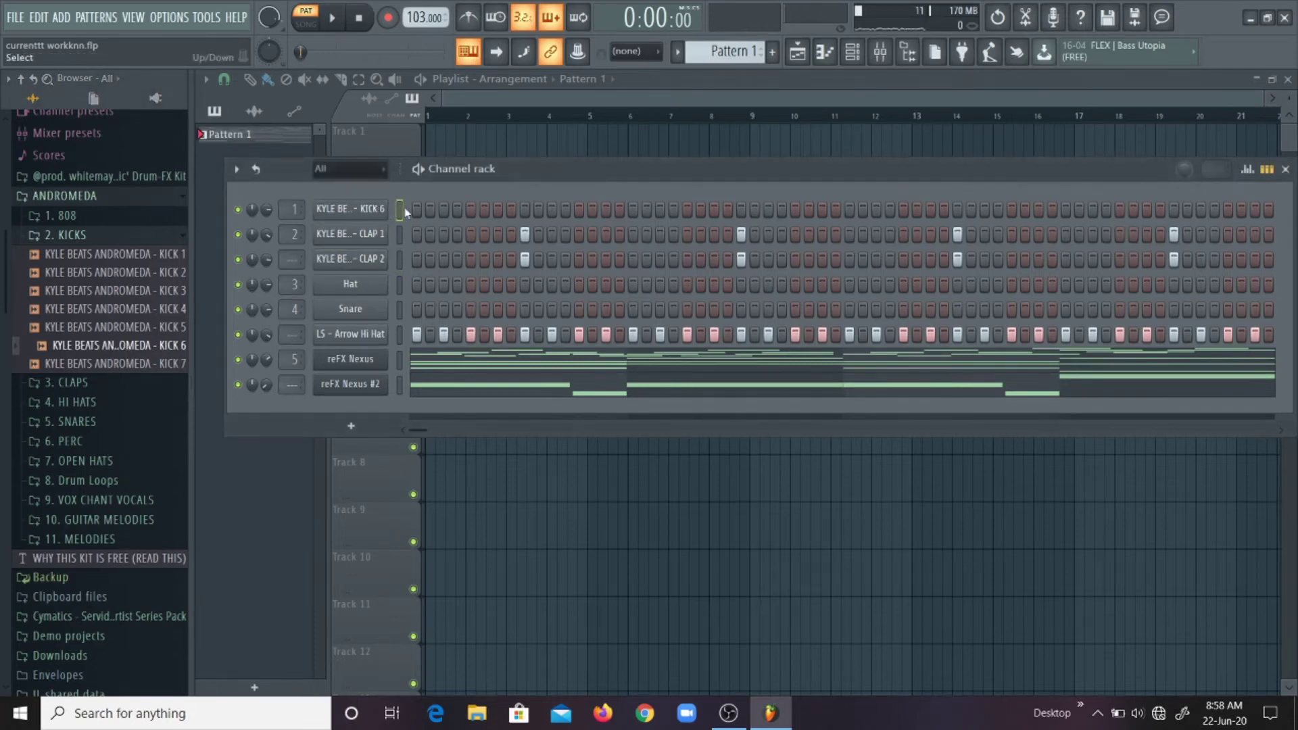
key("space")
key("space")
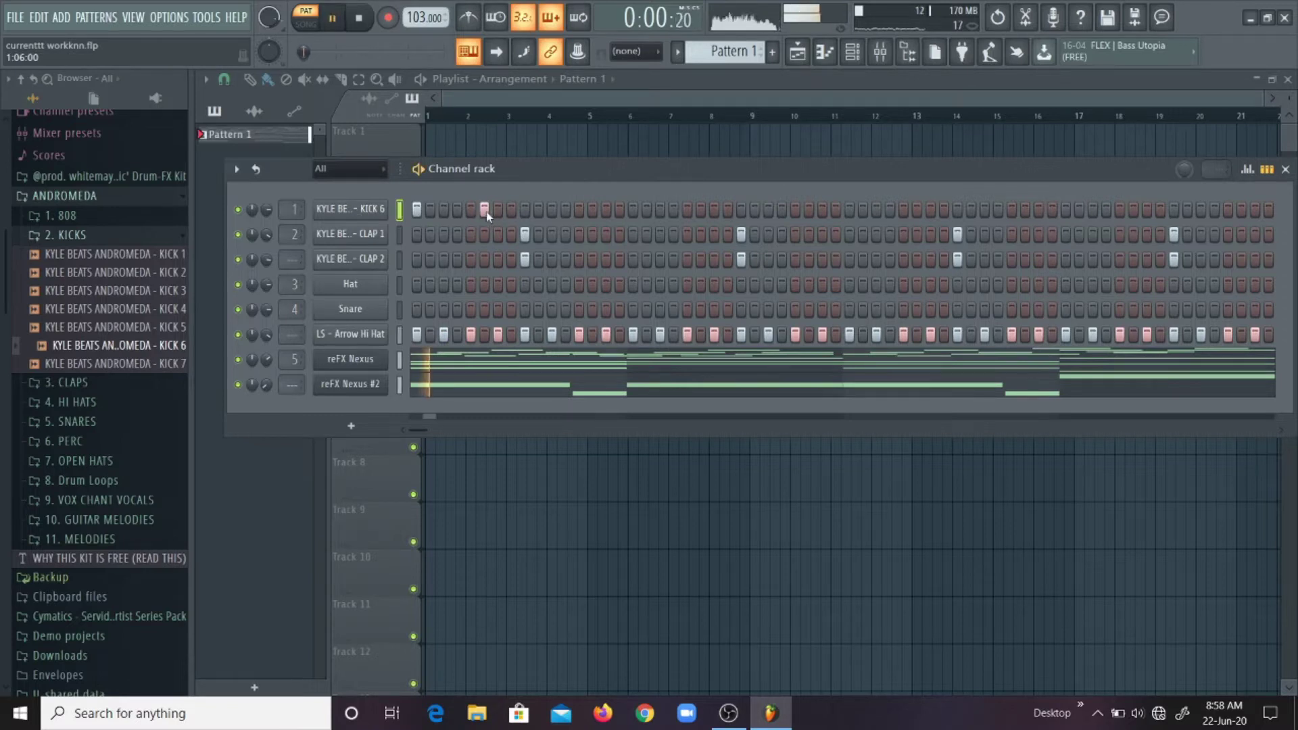
key("space")
key("space")
key("space")
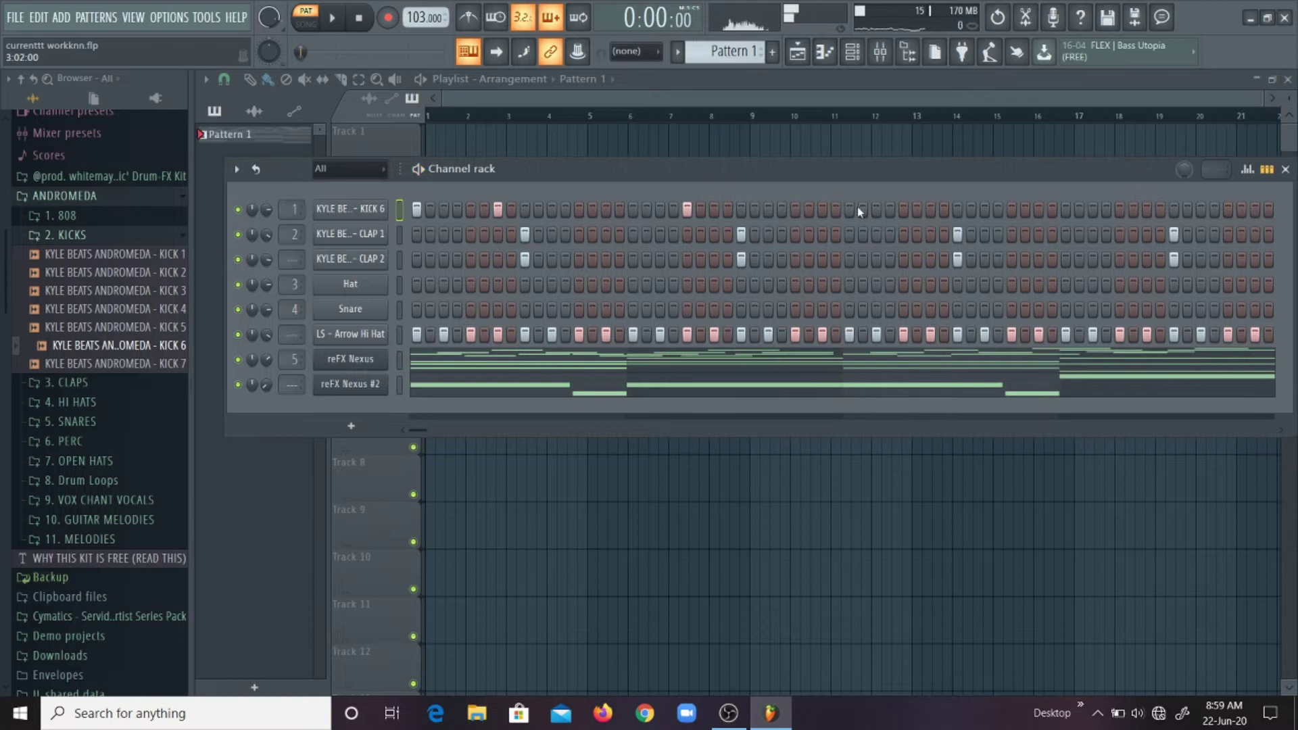
- In the kick's piano roll, add a quick C5 roll late in bar 2 and a note at bar 3, all at maximum velocity
right_click(365, 215)
left_click(414, 212)
left_click(416, 499)
left_click_drag(416, 499, 514, 497)
key("space")
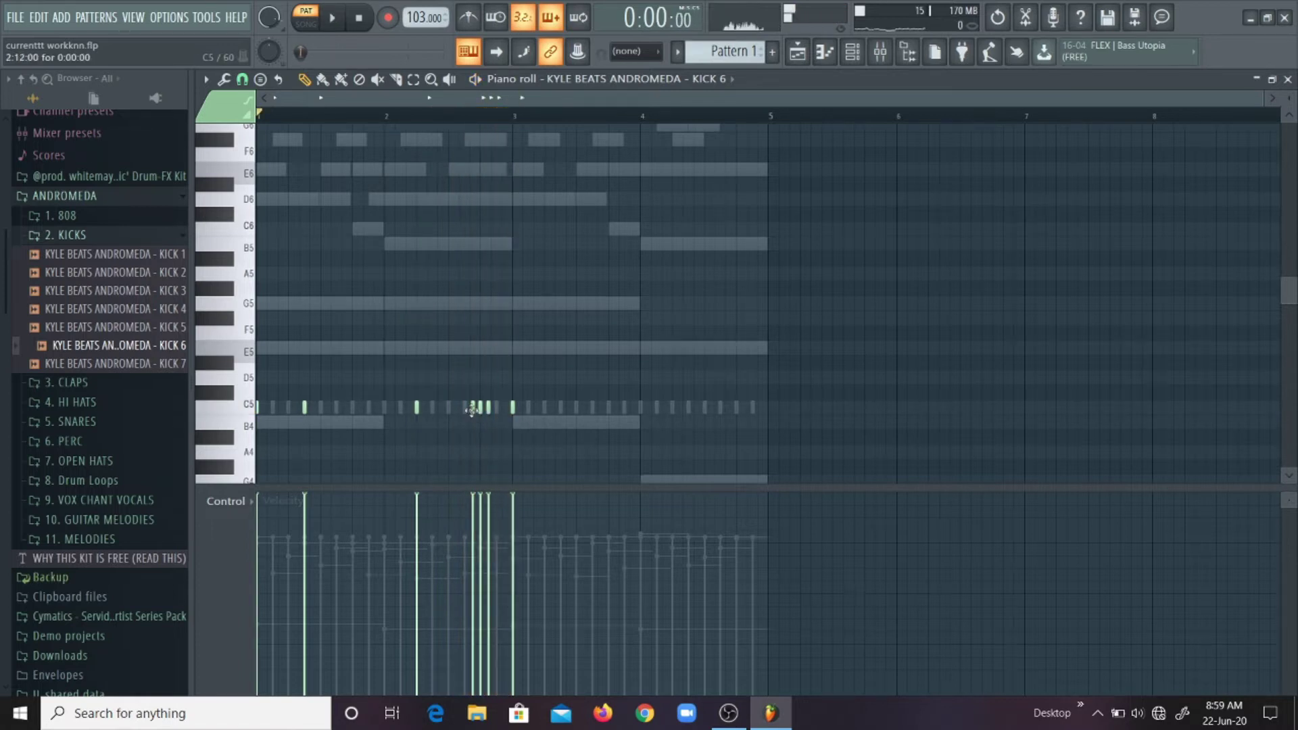
- Rework the late bar 2 kick roll to steps 29, 30 and 31, and add kicks on steps 39 and 53
key("space")
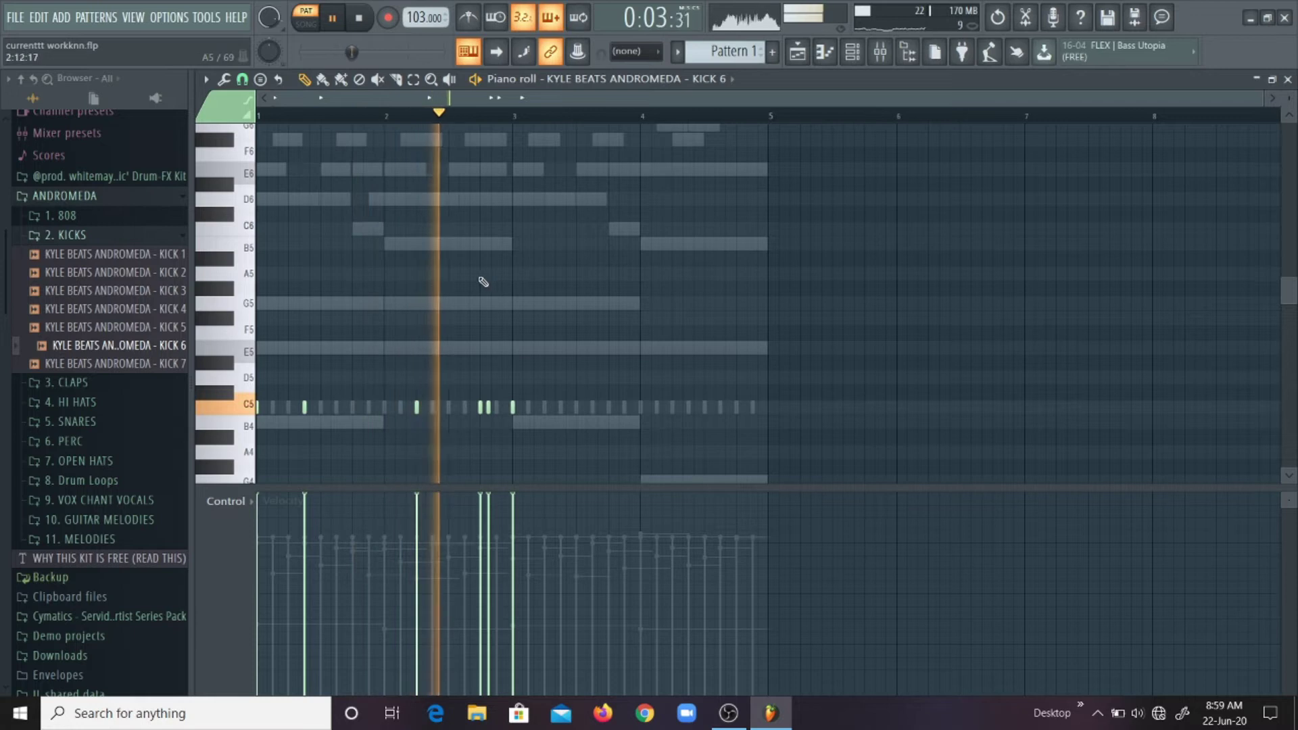
key("space")
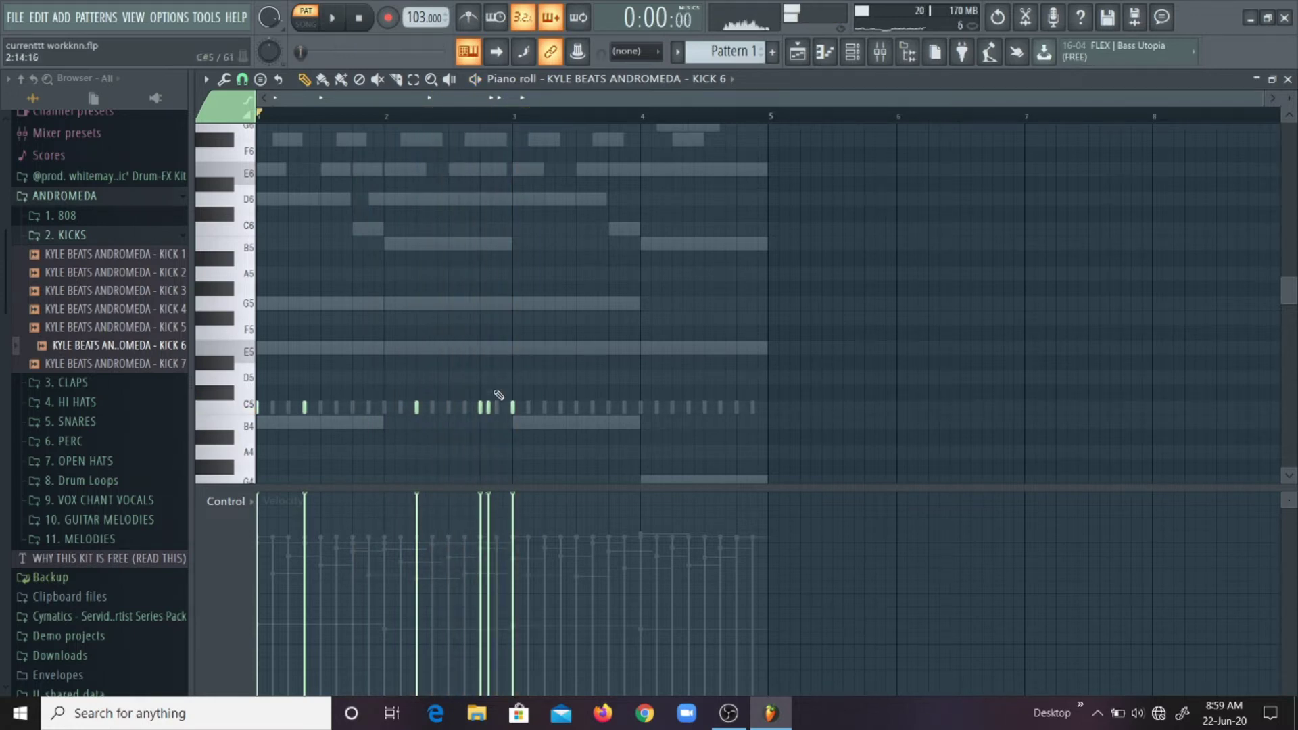
scroll(498, 427, "up", 3)
scroll(498, 427, "down", 3)
key("space")
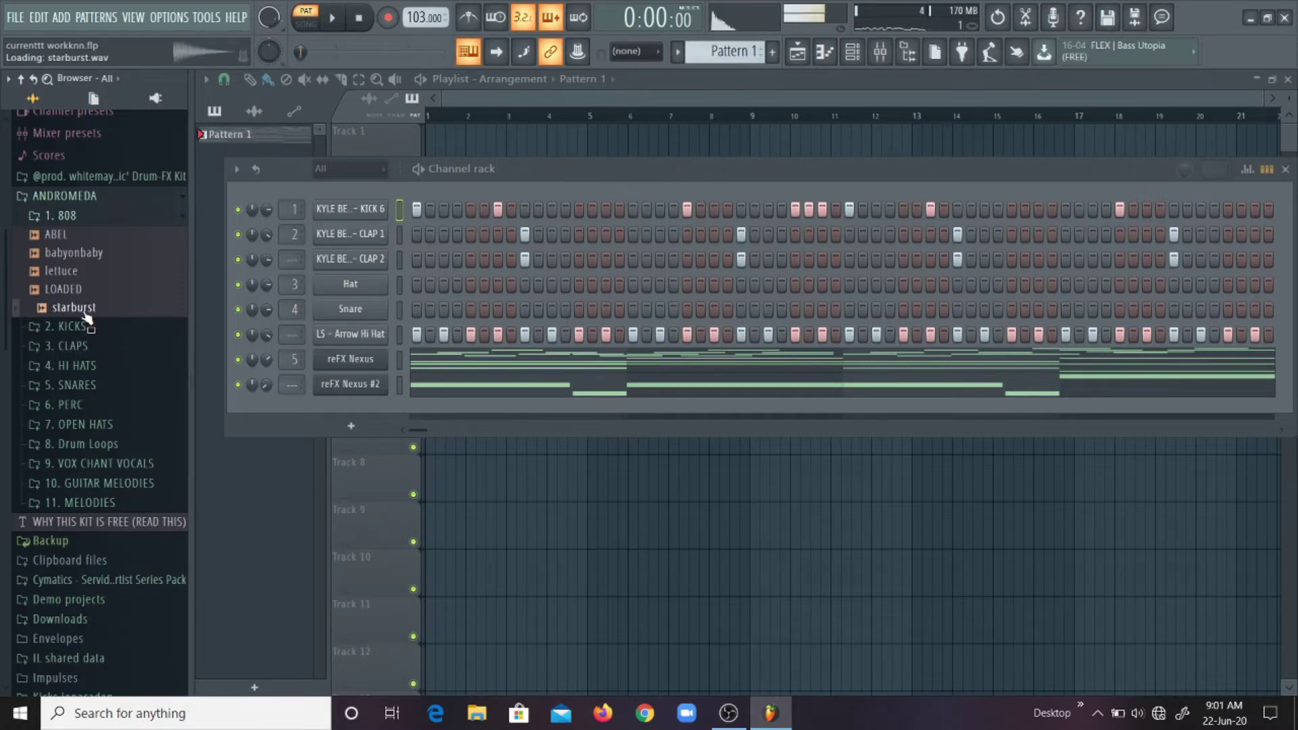
- Add the starburst 808 as a channel above the Arrow Hi Hat and draw an E5 note about 13 steps long from bar 1
left_click_drag(86, 318, 346, 340)
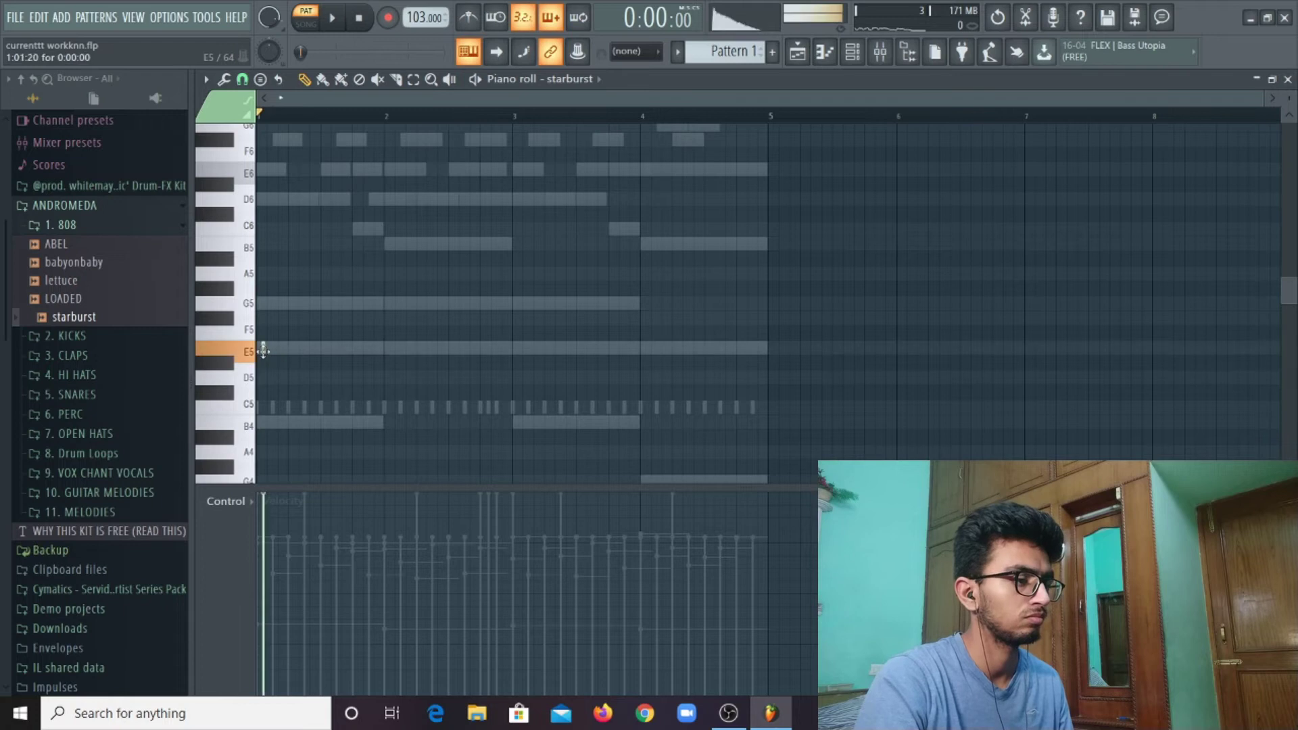
left_click_drag(263, 351, 414, 357)
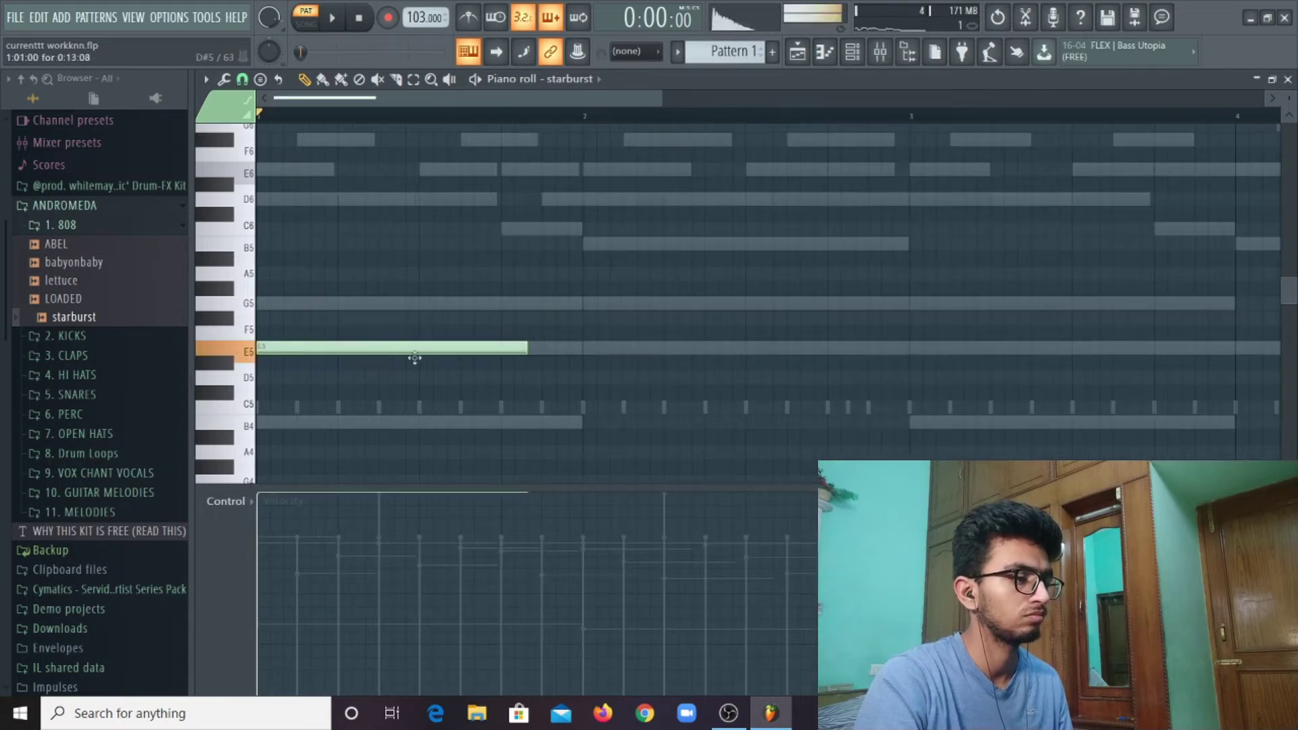
key("space")
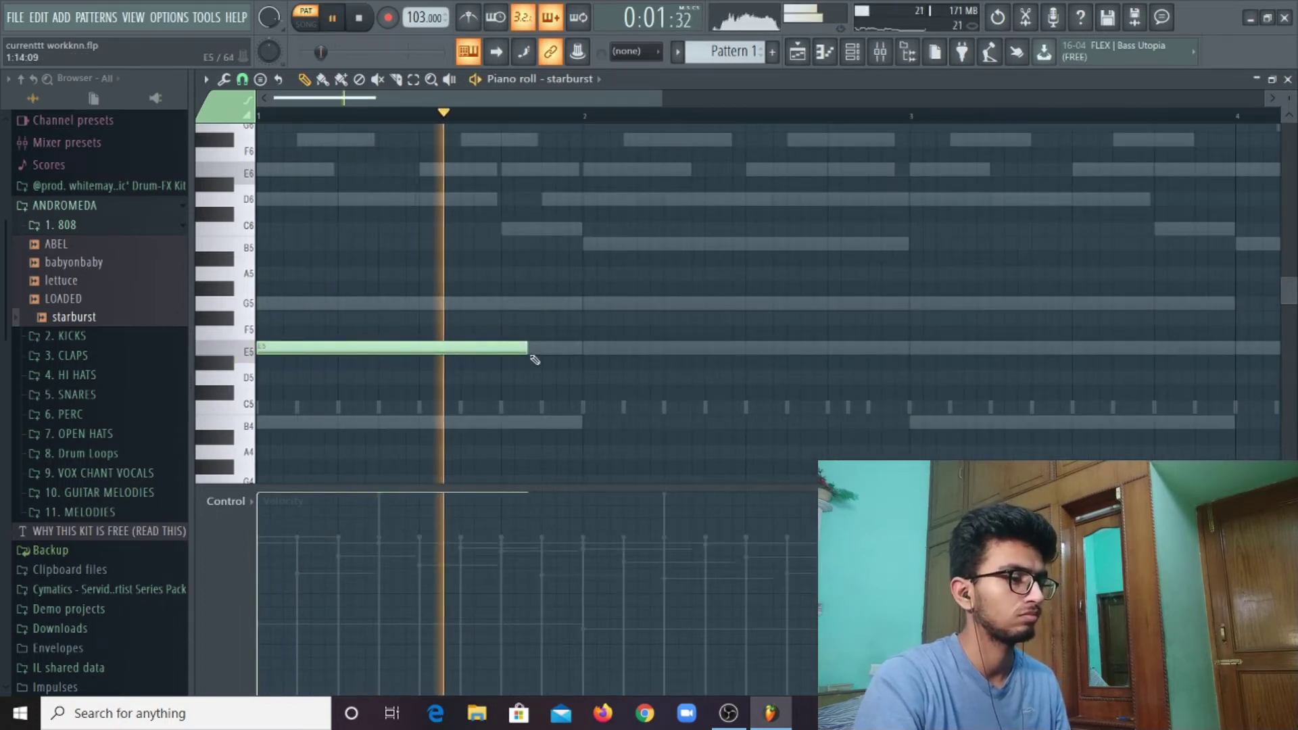
- Enable the starburst channel's volume envelope with full hold and with decay and sustain at minimum
left_click(347, 331)
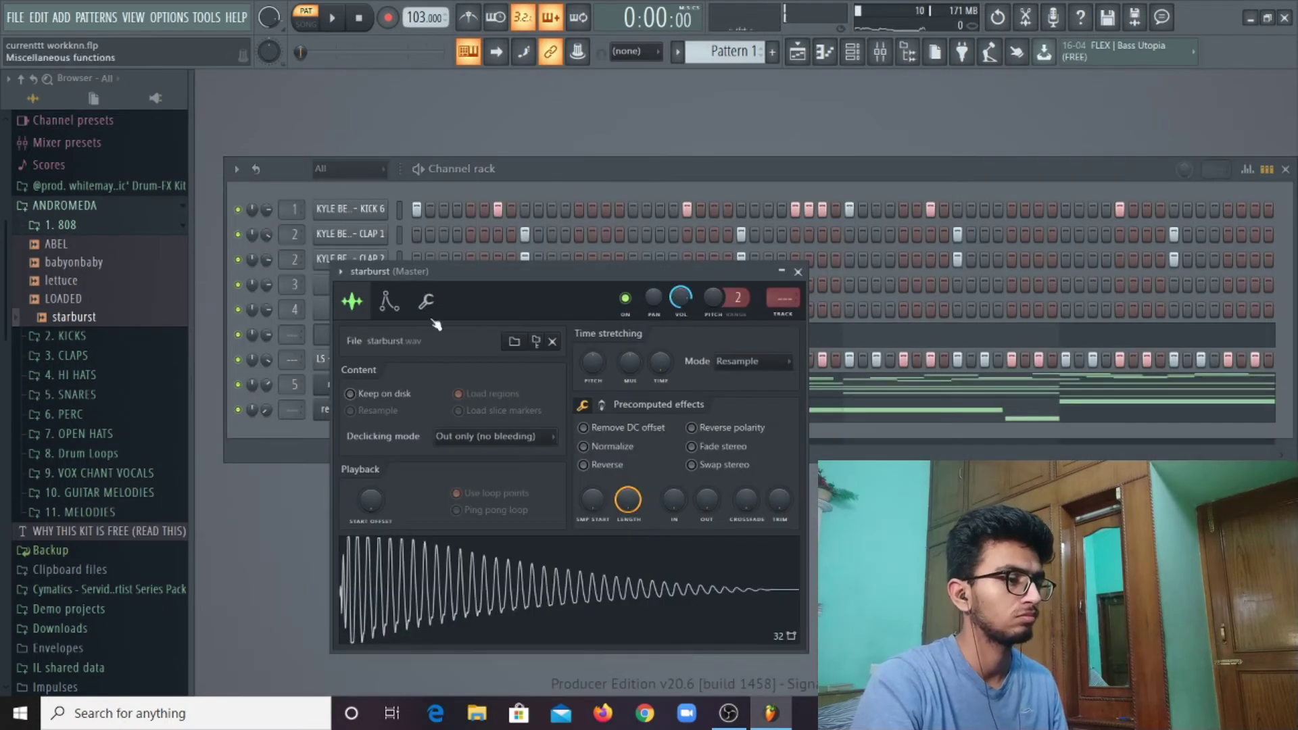
left_click(390, 302)
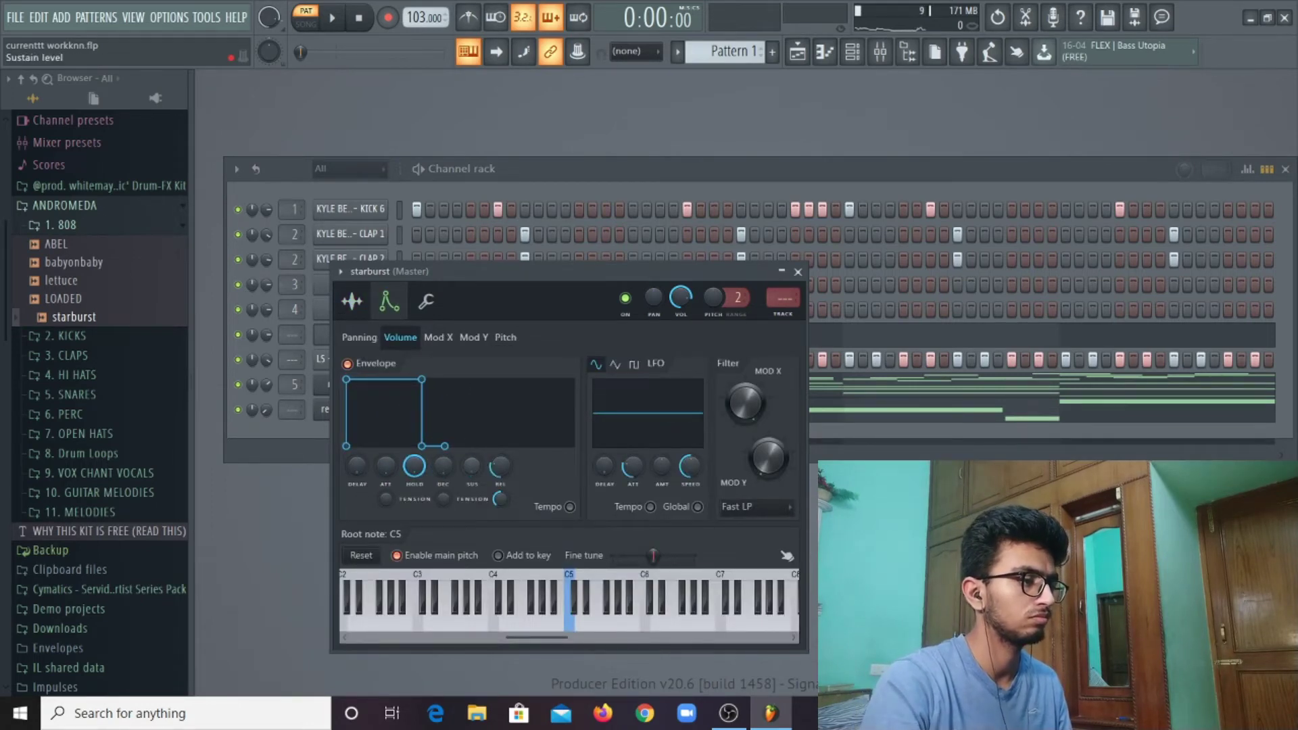
left_click(797, 273)
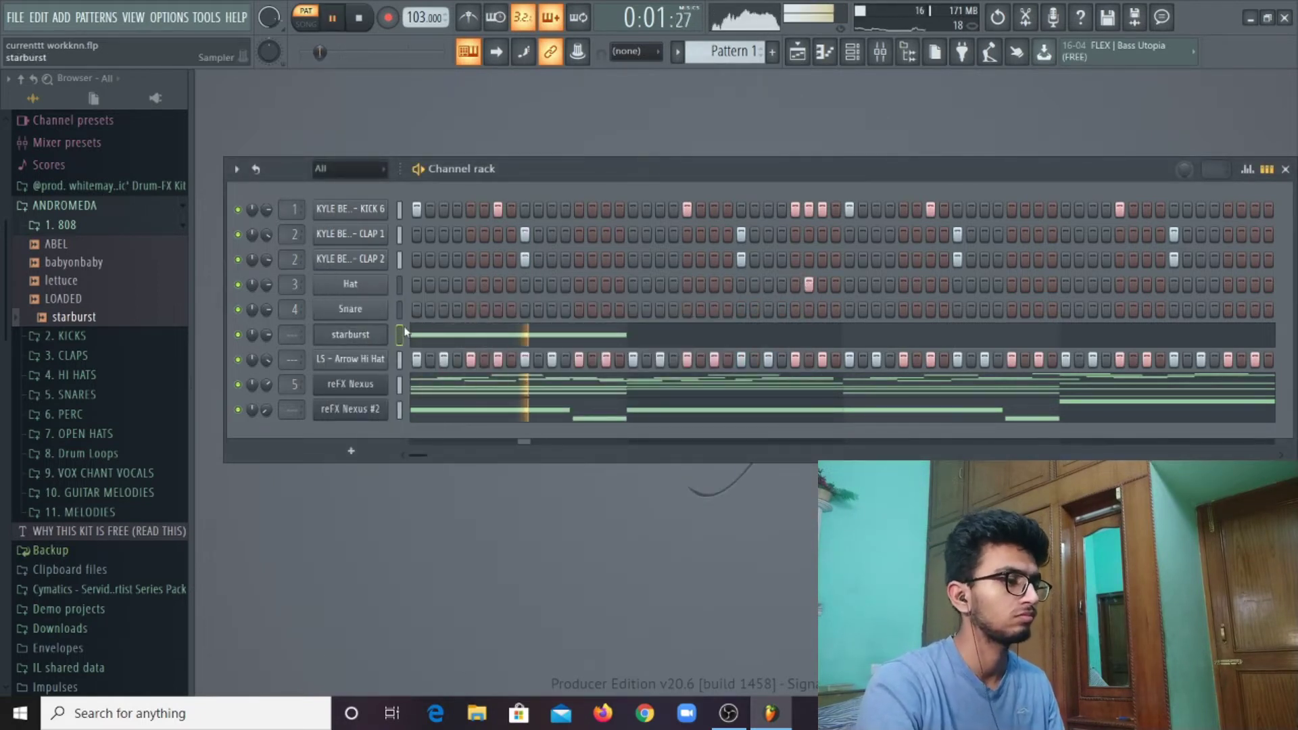
- Draw the starburst bass line over four bars with the notes E5, F#5, D5, E5 and E5, and play it back
left_click(404, 331)
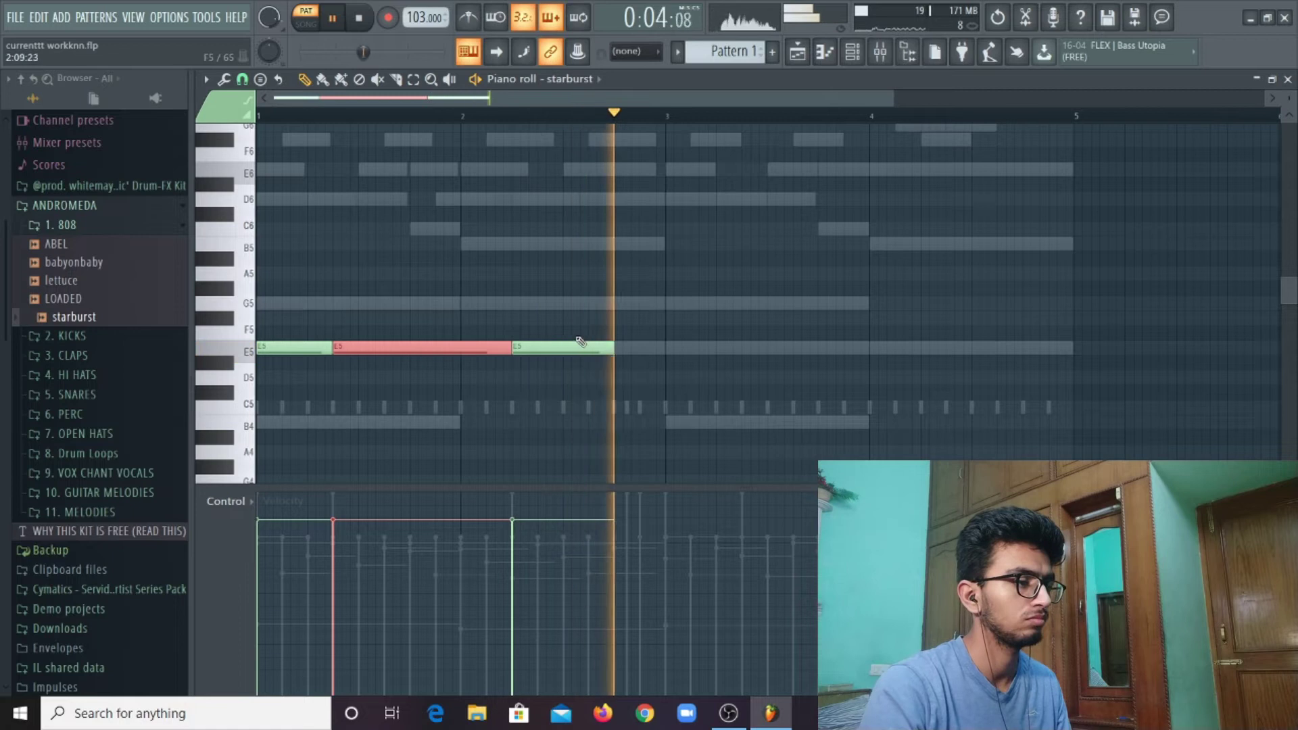
key("space")
key("space")
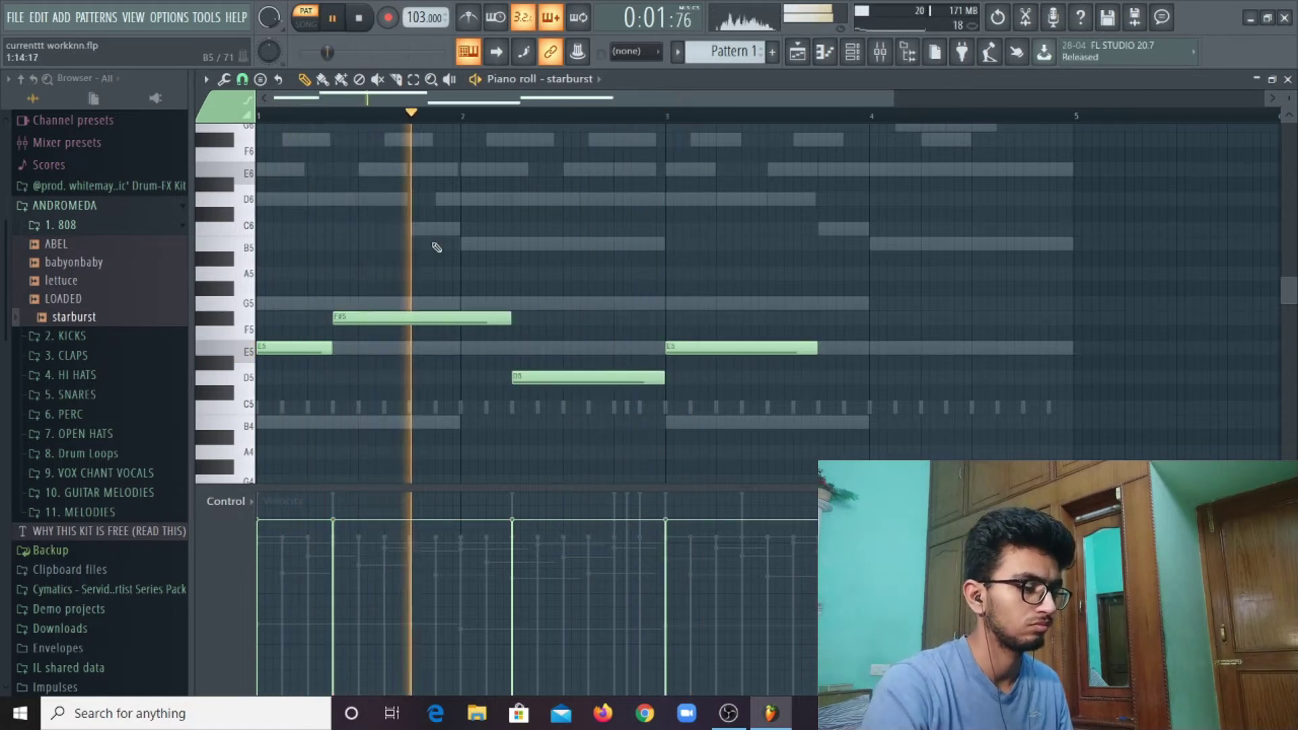
scroll(436, 247, "down", 2)
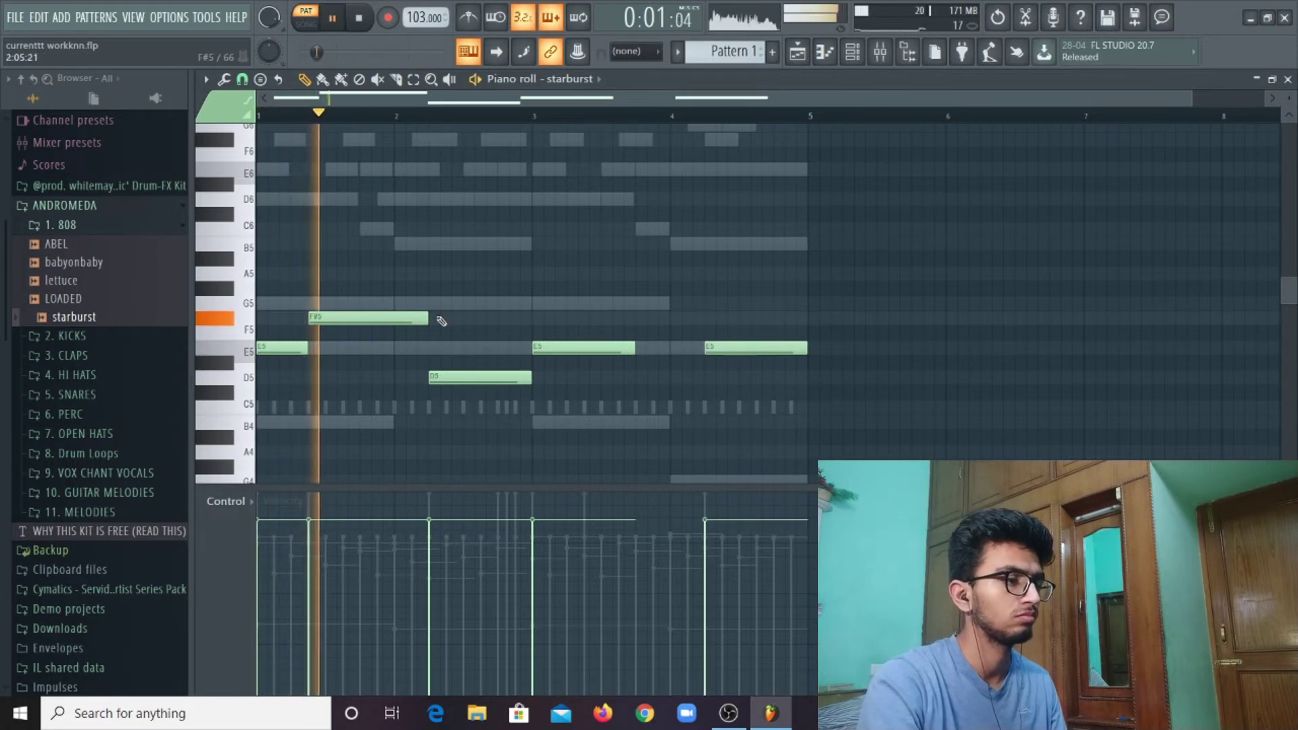
- Lengthen the bar 3 E5 note of the starburst bass line so it reaches the following E5 note
left_click_drag(628, 350, 702, 353)
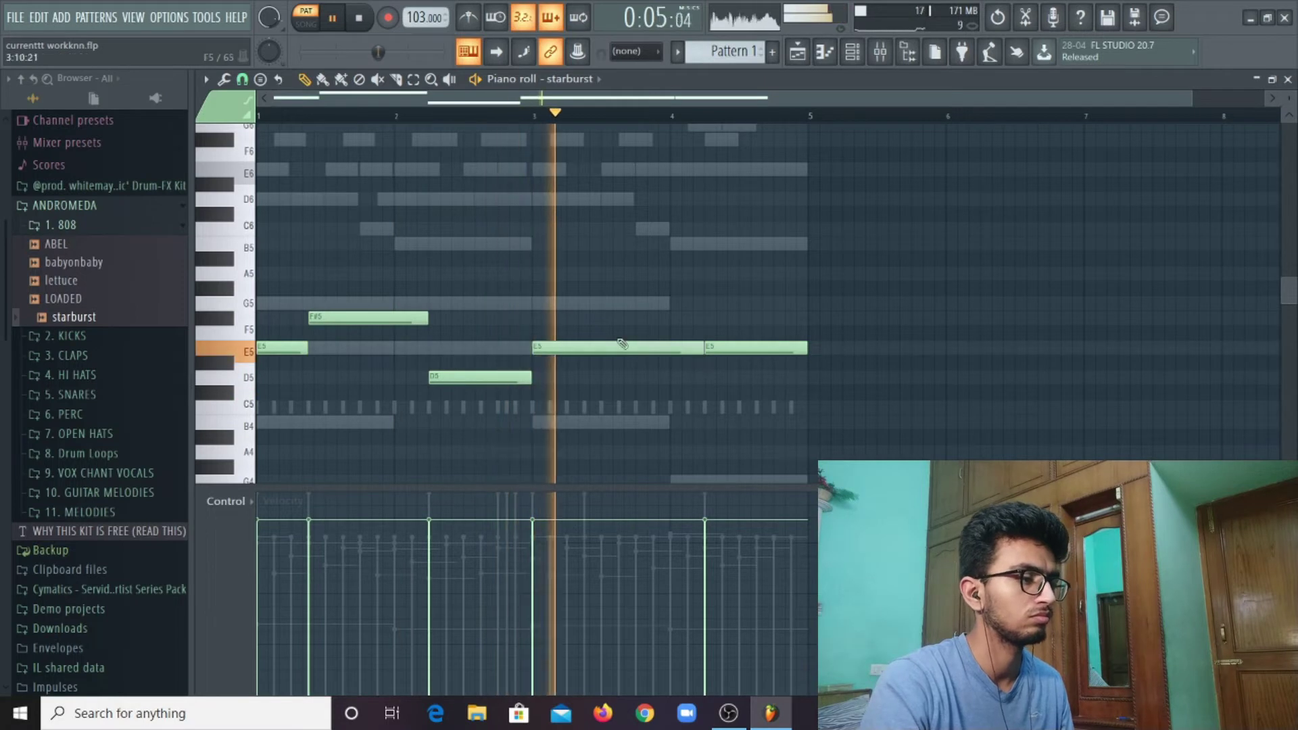
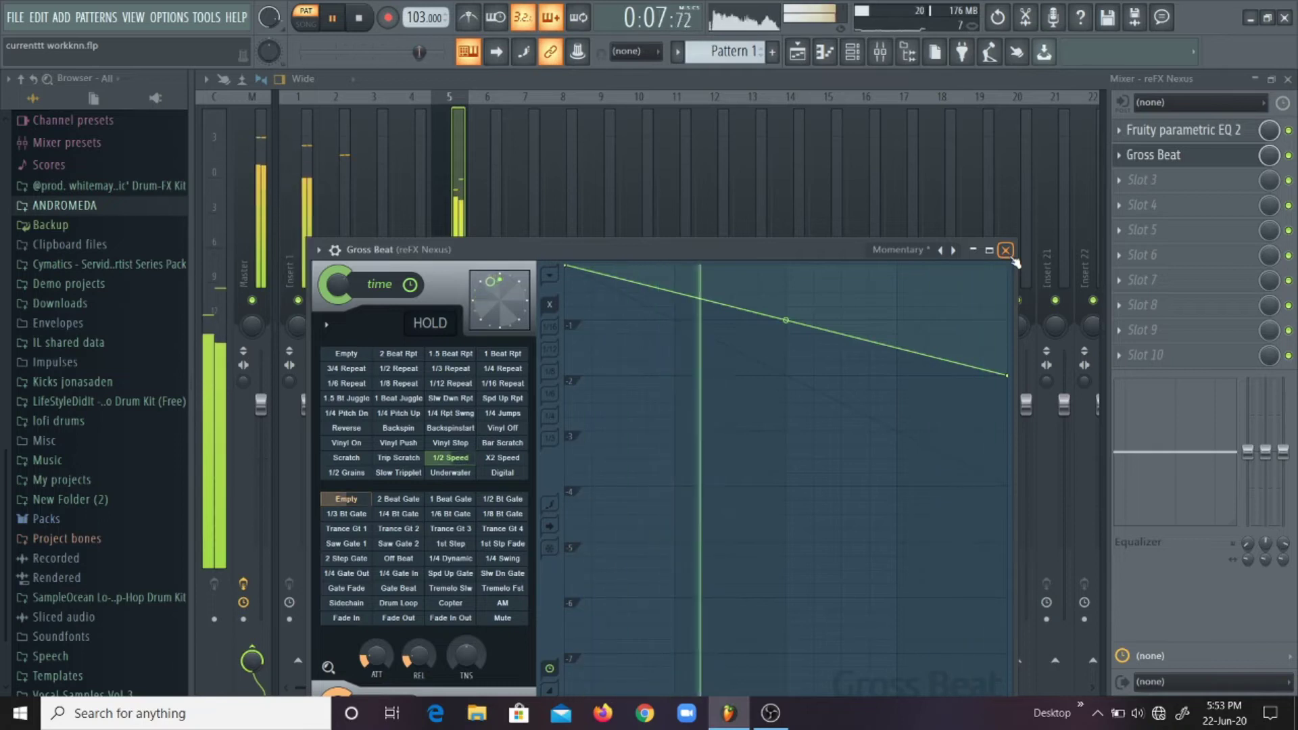
- Close Gross Beat and the mixer, transpose all reFX Nexus melody and chord notes up one octave, and play them back
left_click(1006, 250)
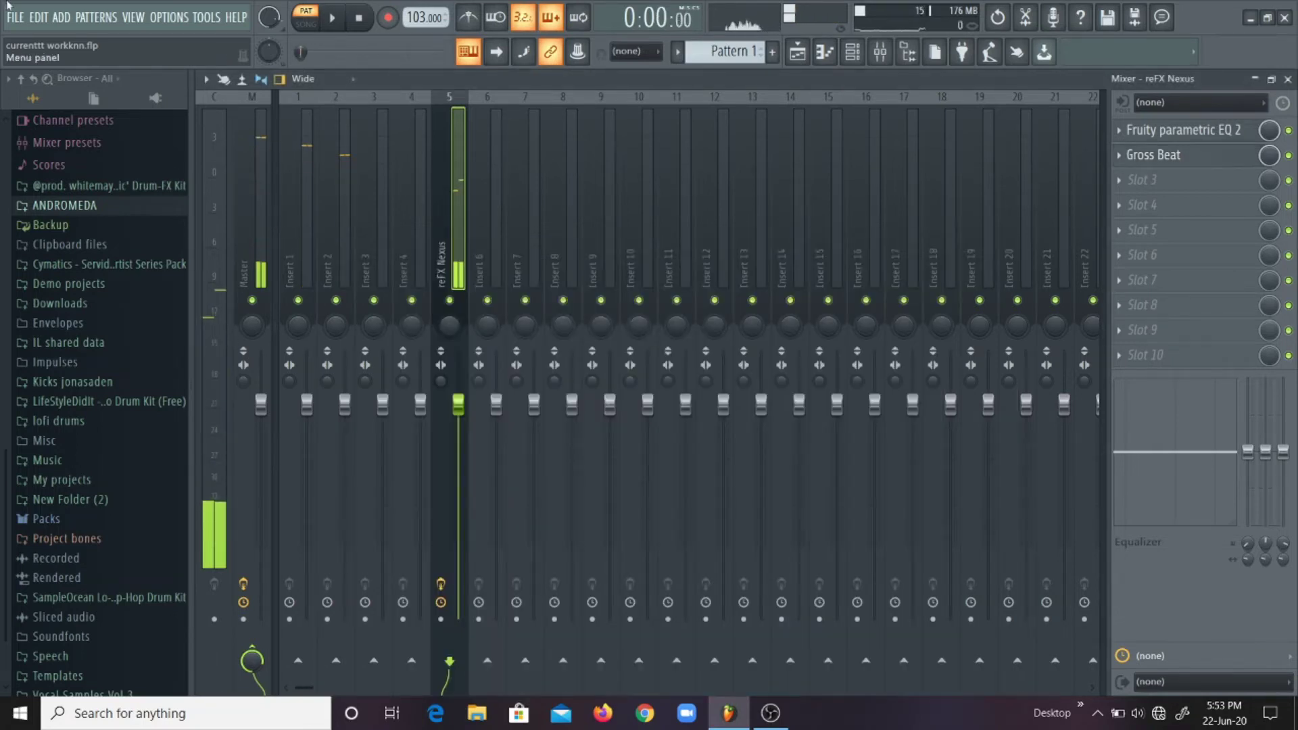
left_click(1287, 79)
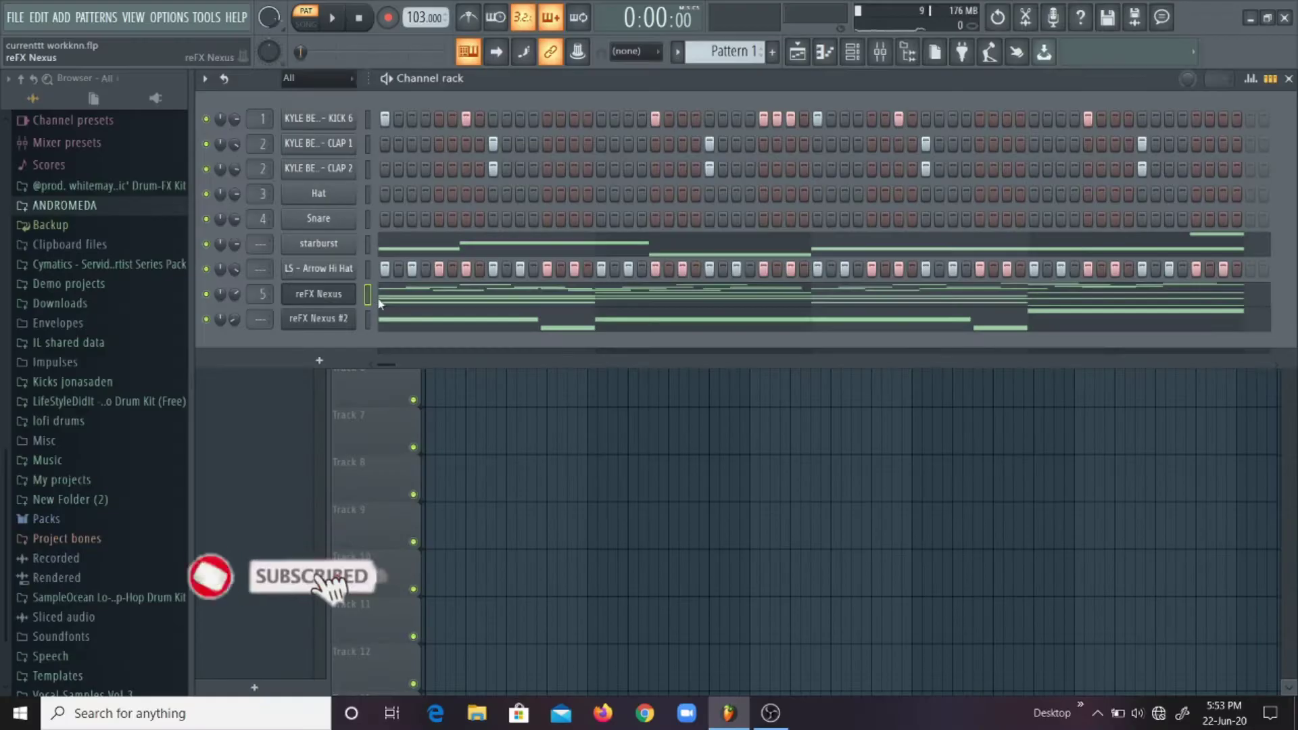
left_click(383, 304)
scroll(674, 241, "down", 2)
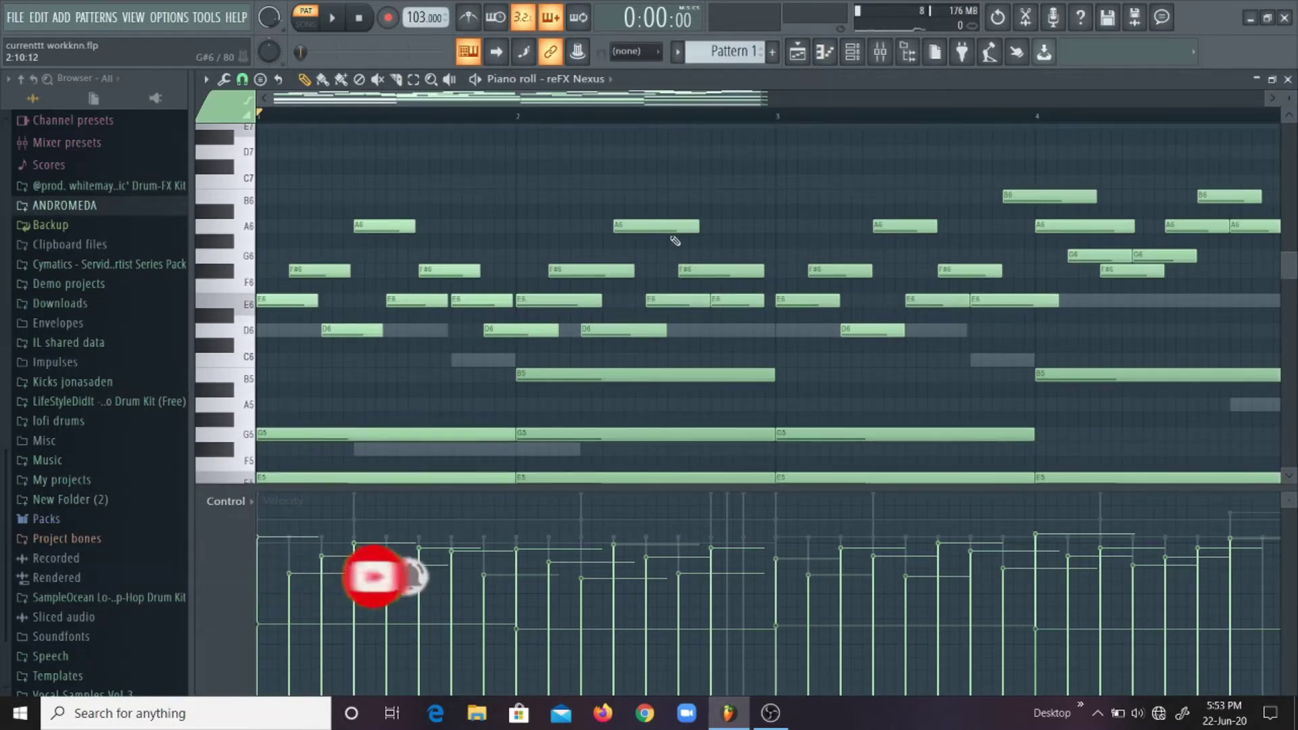
key("ctrl+Up")
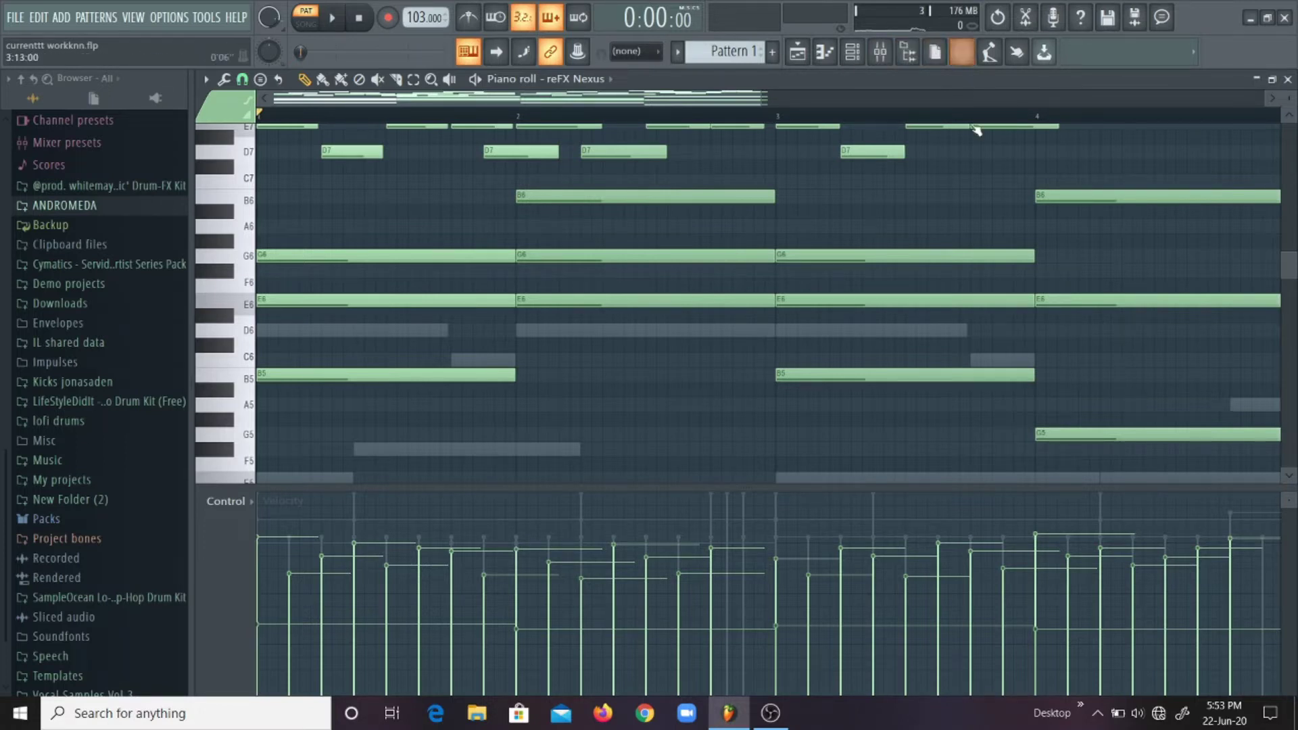
key("space")
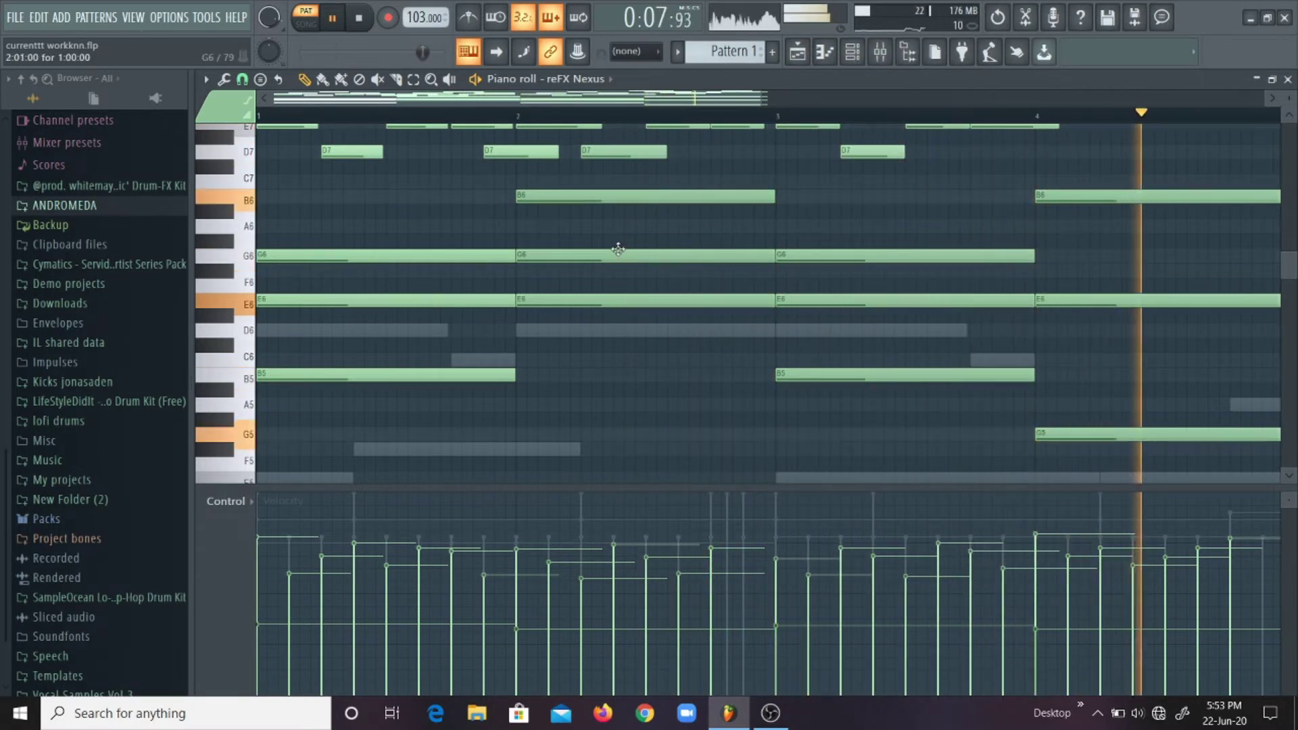
key("space")
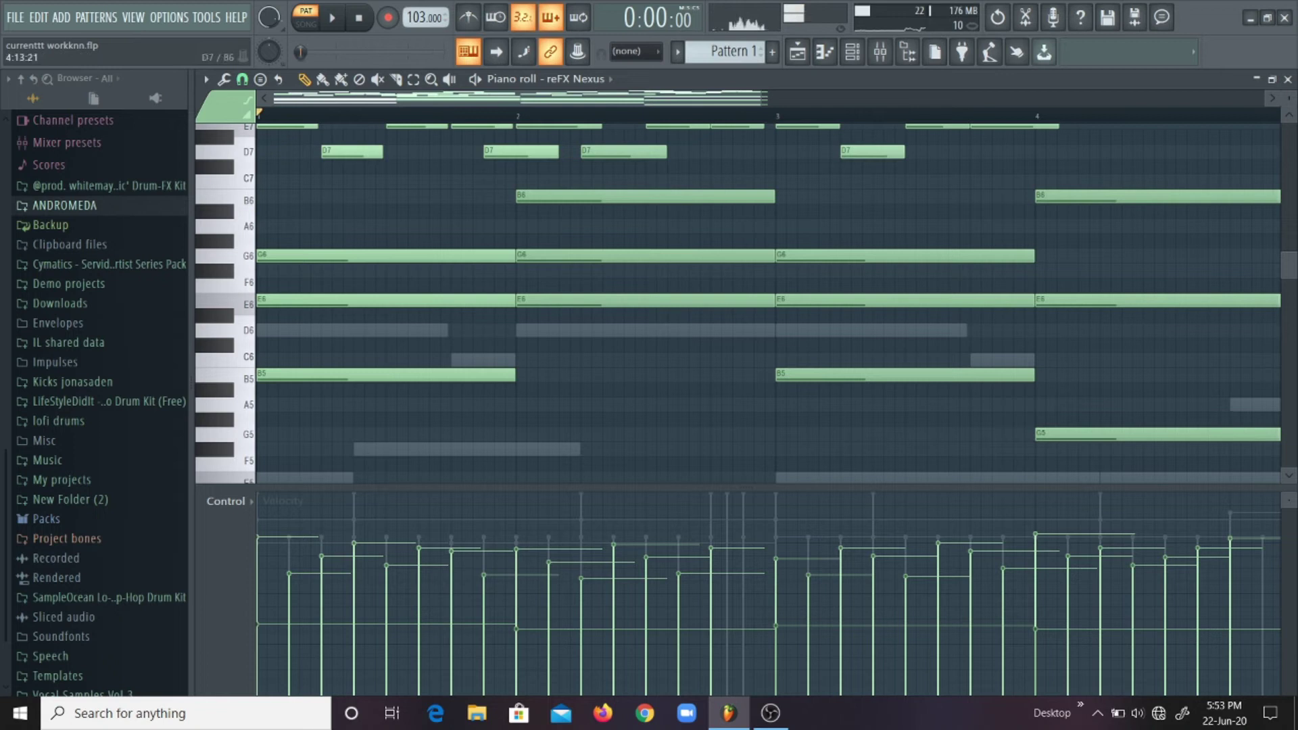
left_click(1288, 79)
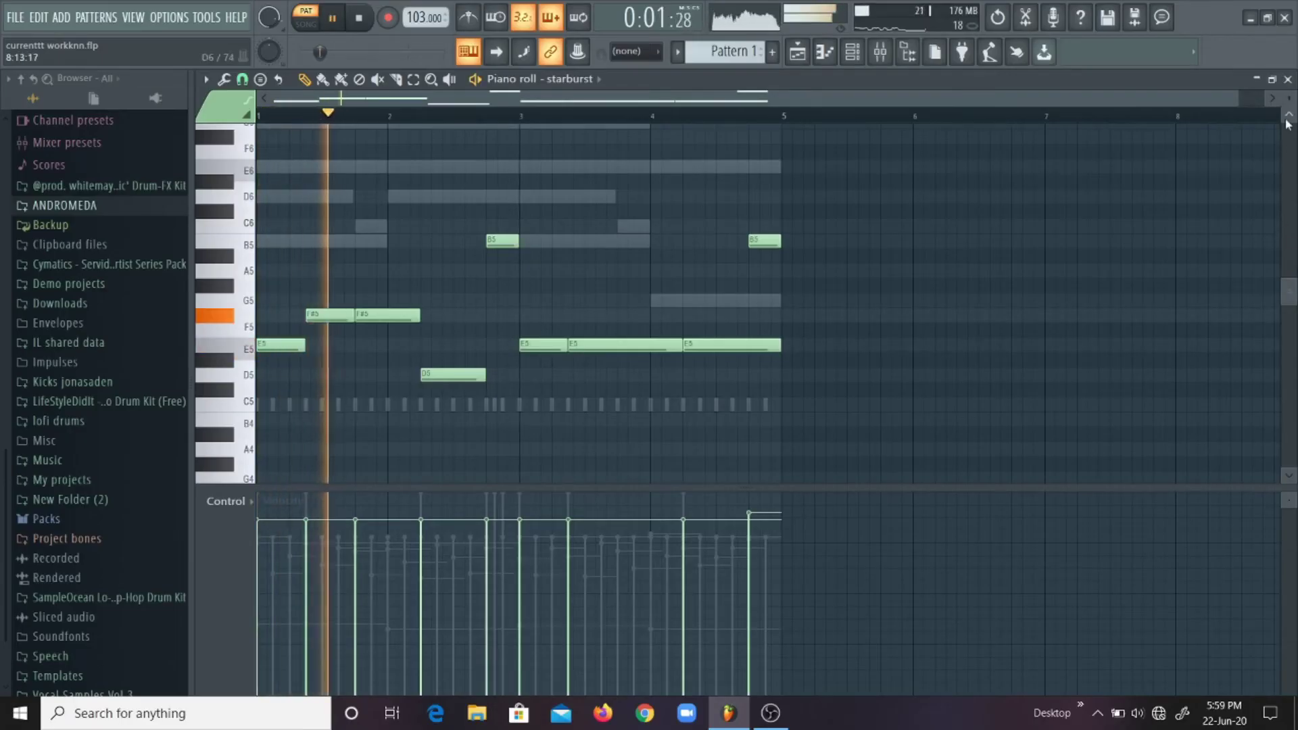
- Move the first bar 1 note of the starburst bass line to F#5 and play back the pattern
key("space")
key("space")
key("space")
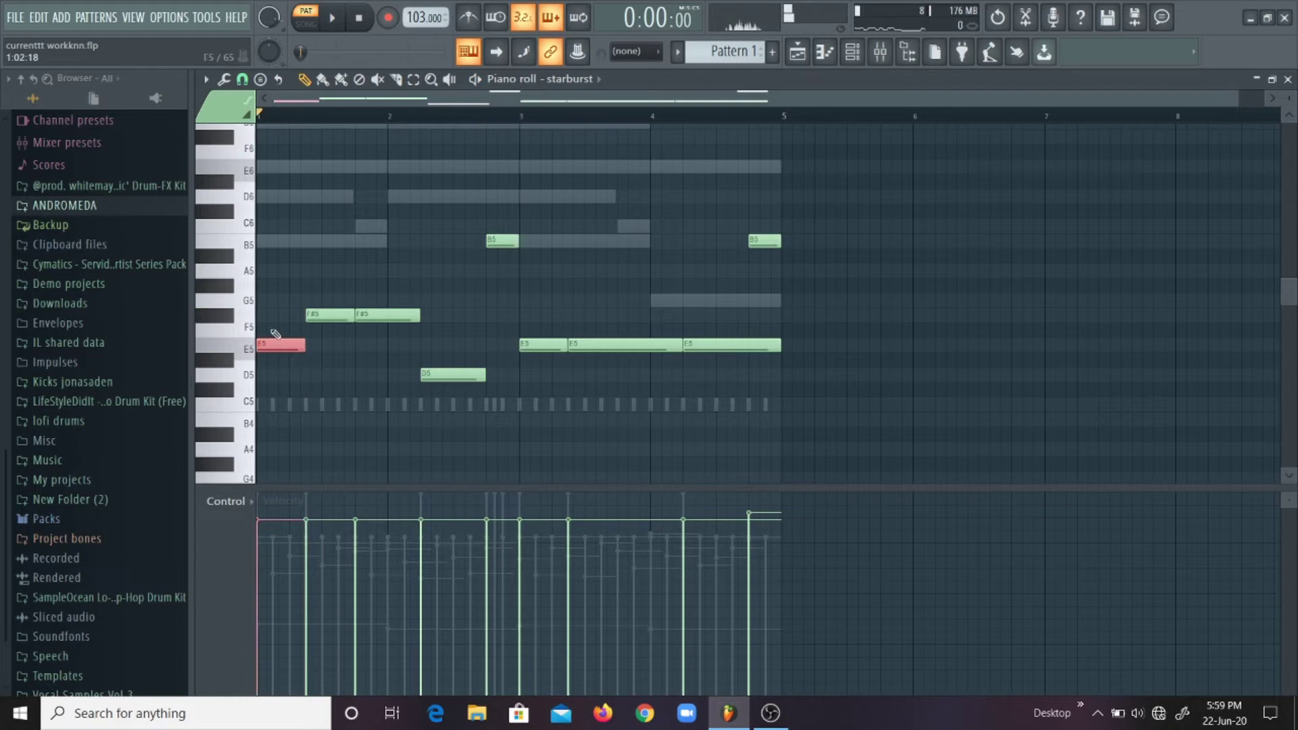
key("space")
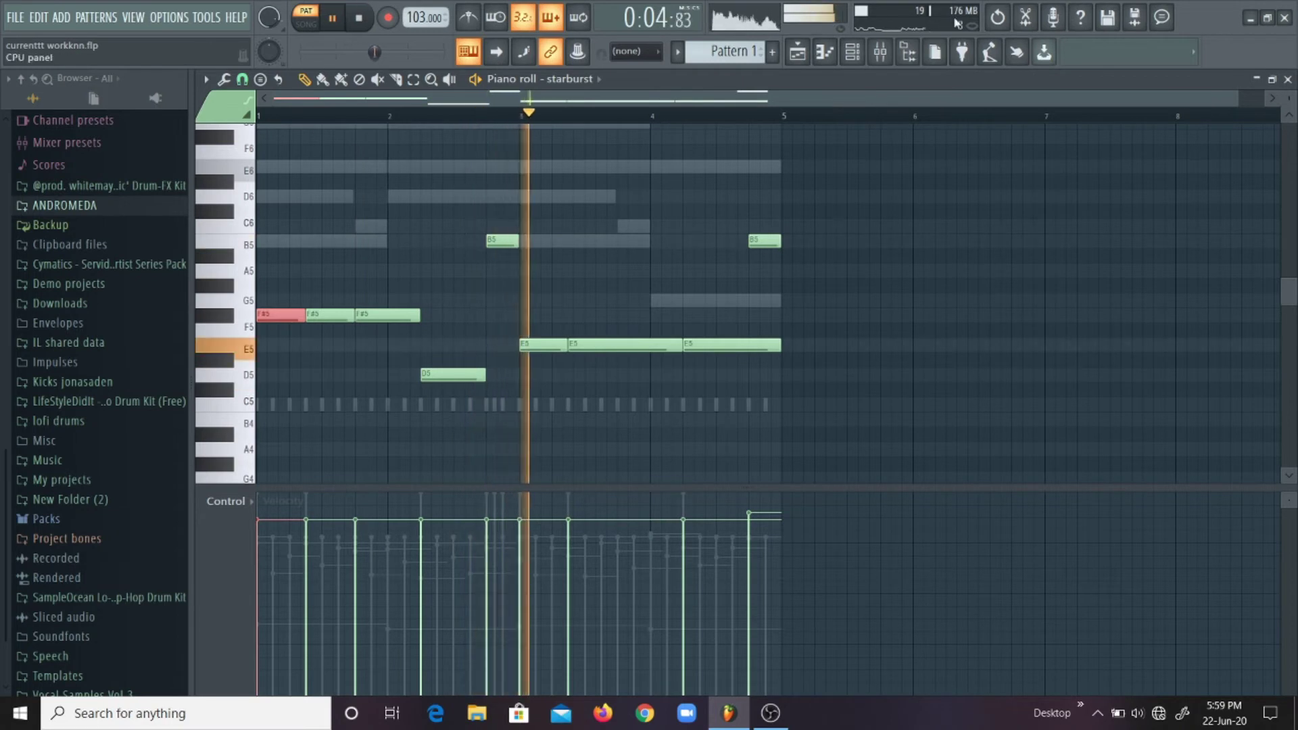
left_click(1287, 79)
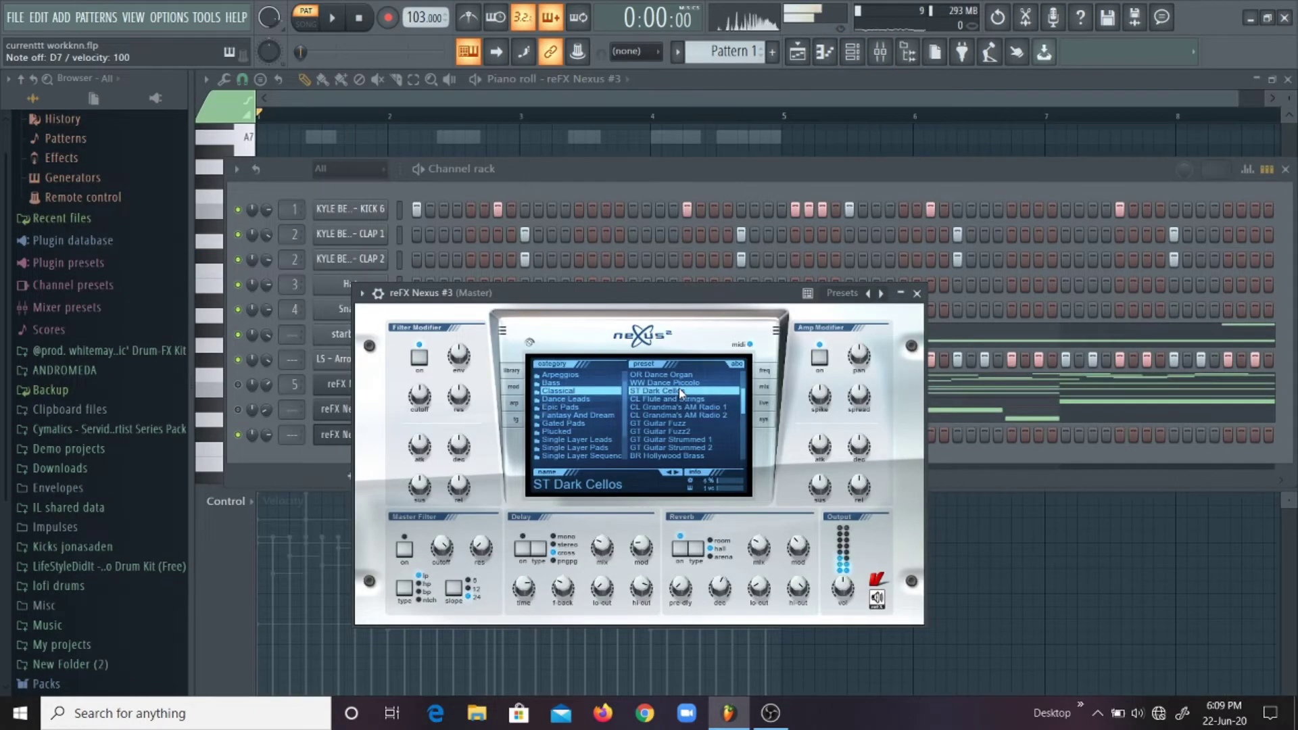
- Audition the ST Dark Cellos preset in reFX Nexus #3 and load the Classical preset WW Dance Piccolo instead
key("r")
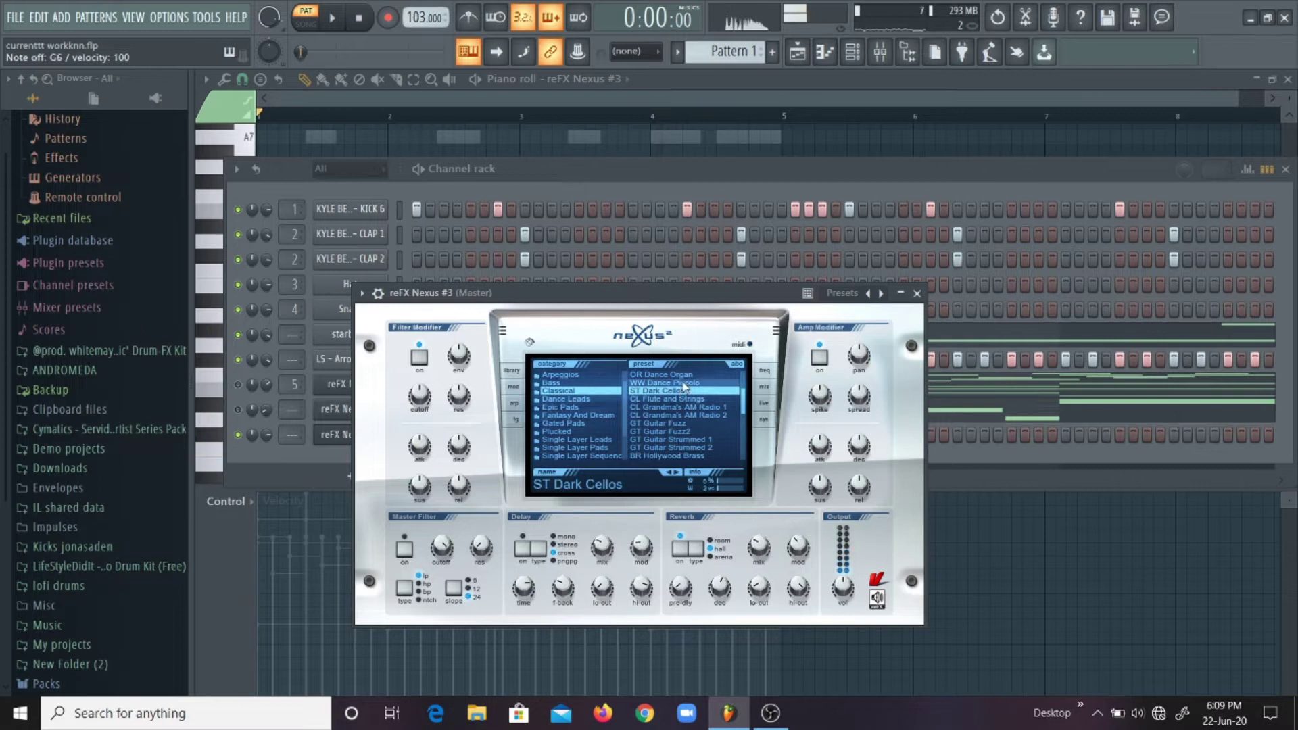
left_click(680, 382)
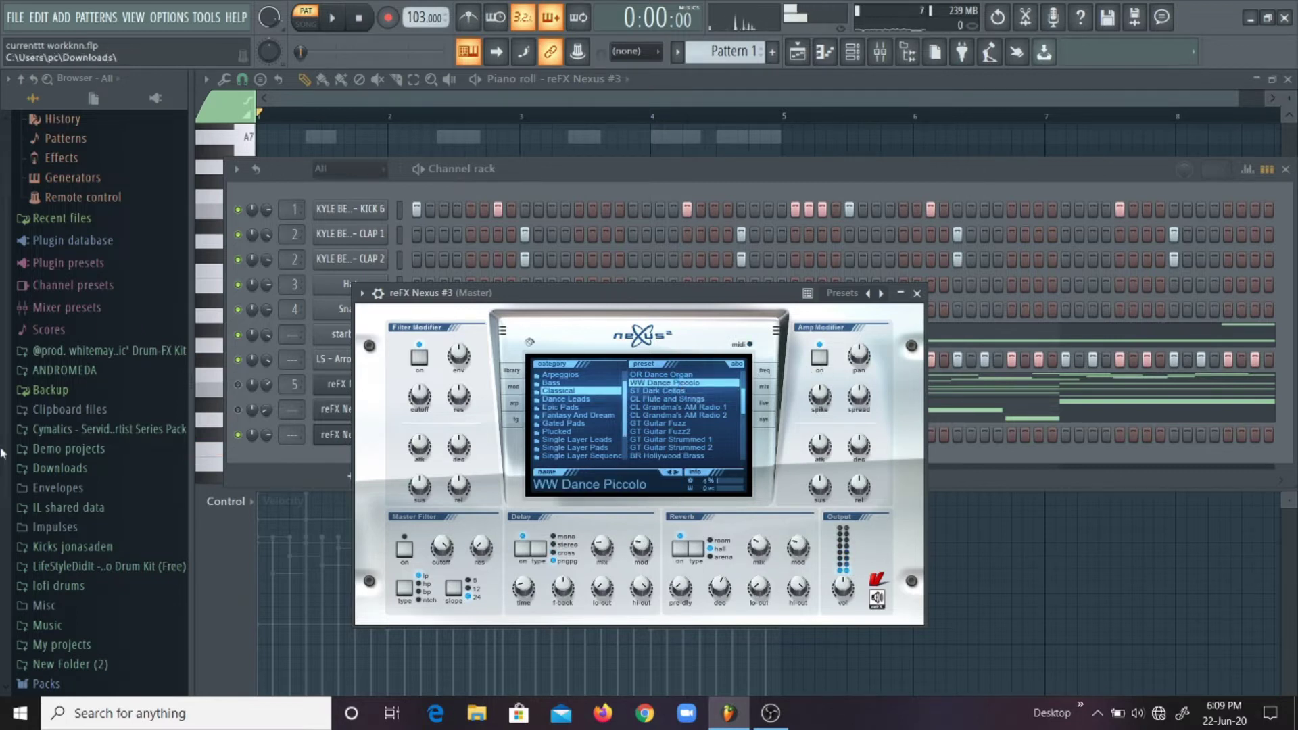
left_click(918, 294)
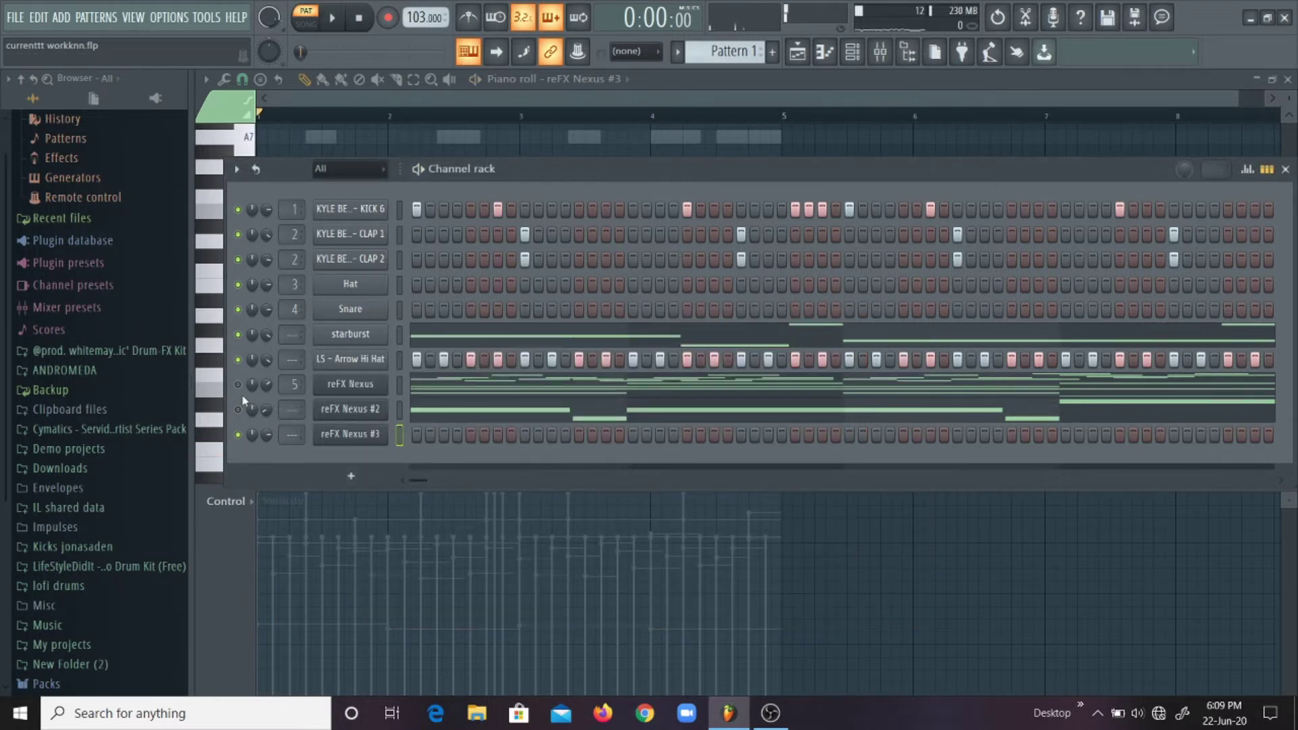
- Unmute the reFX Nexus channel and play back the pattern while trying a D6 note on reFX Nexus #3
key("space")
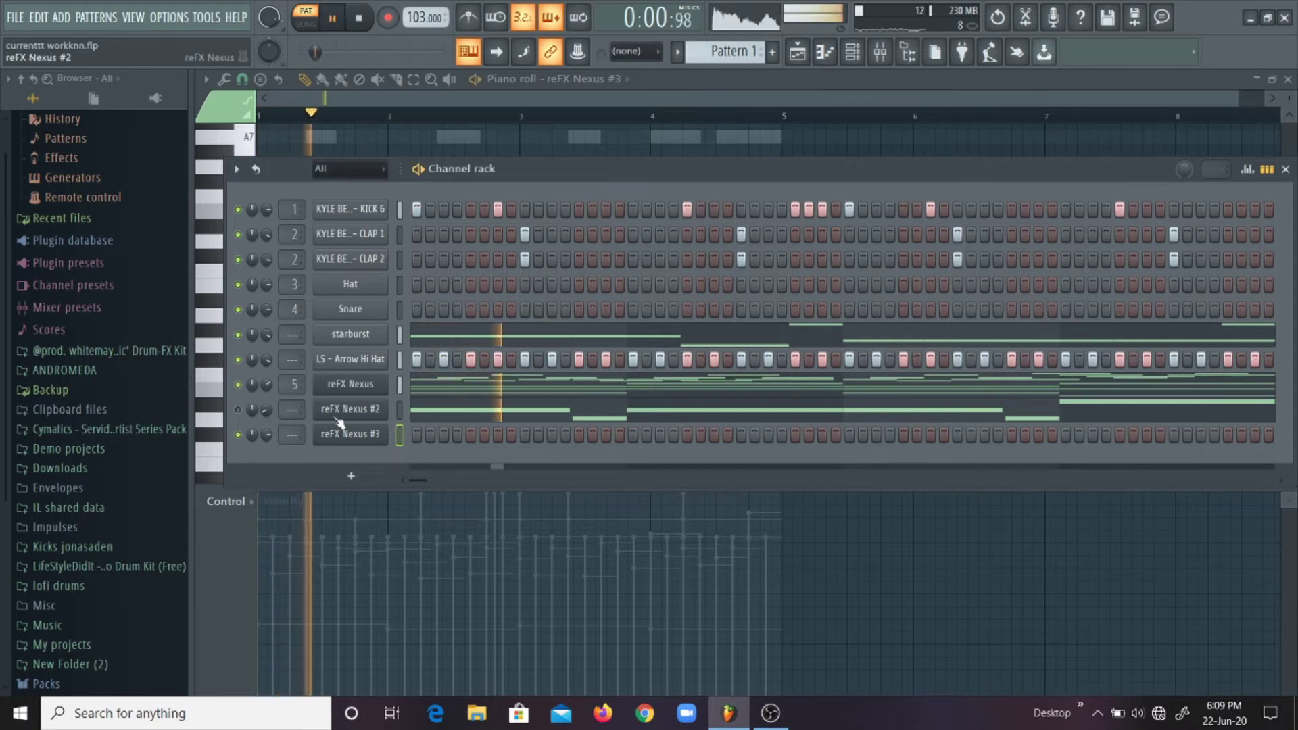
key("space")
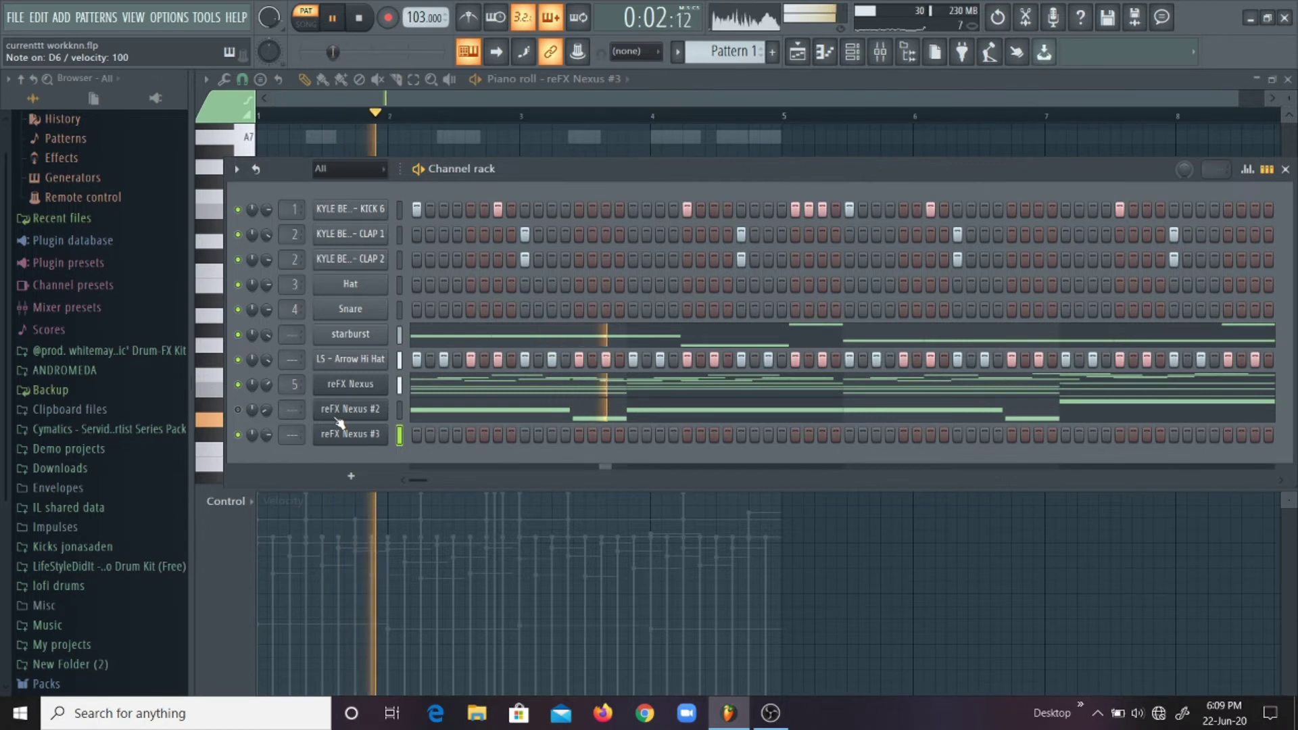
key("space")
key("space")
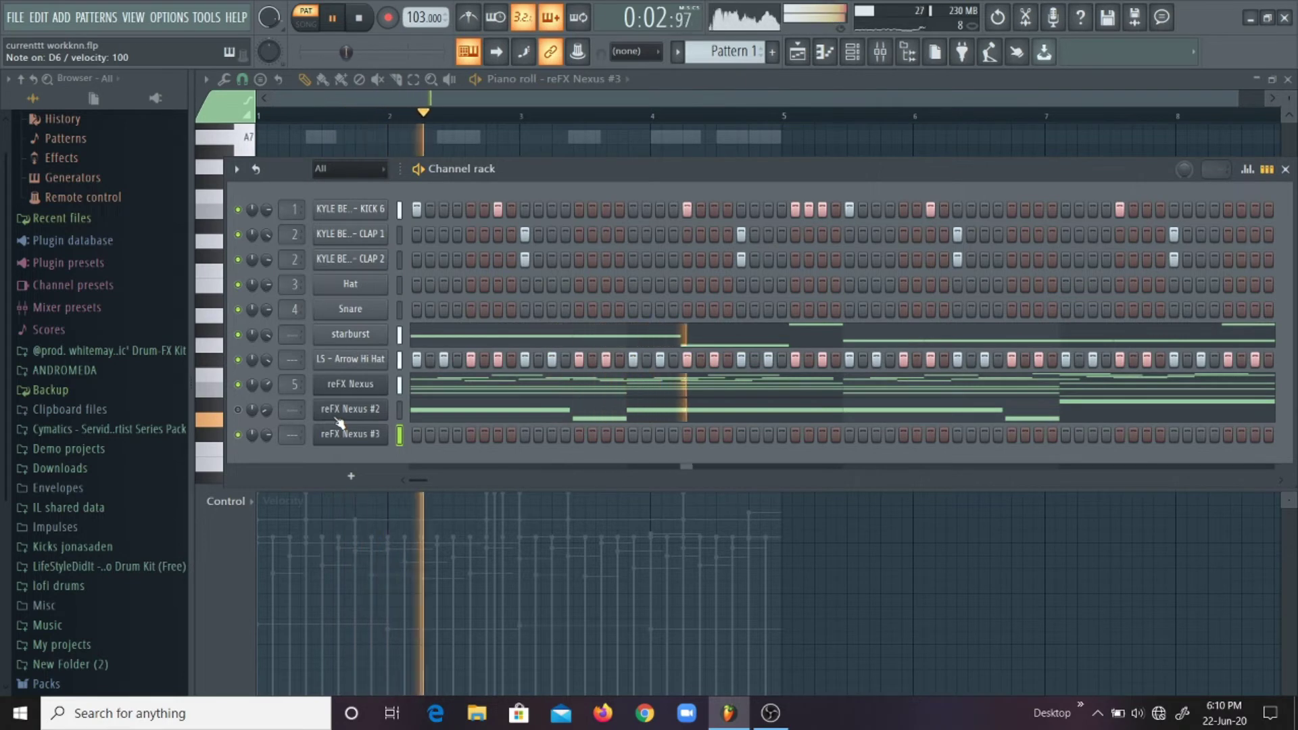
key("space")
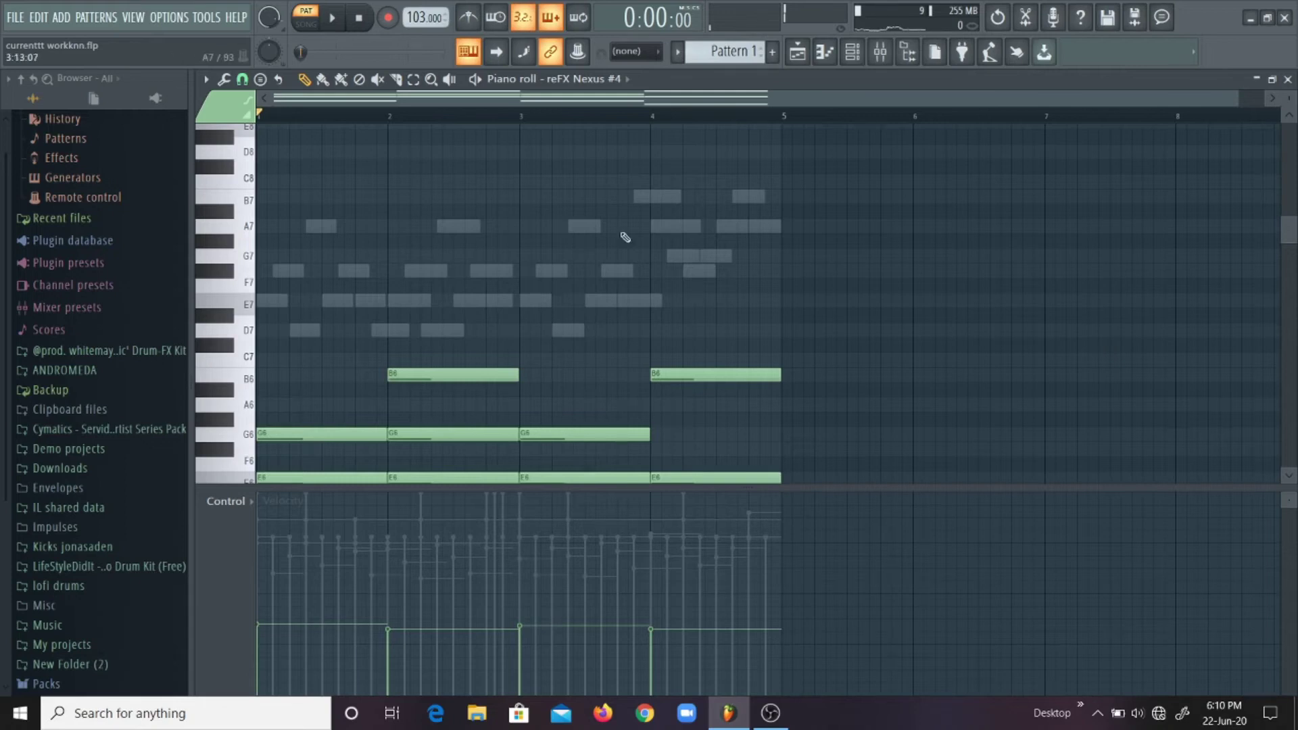
- Review the chord notes of reFX Nexus #4 across the four bars and close its piano roll
scroll(626, 237, "down", 5)
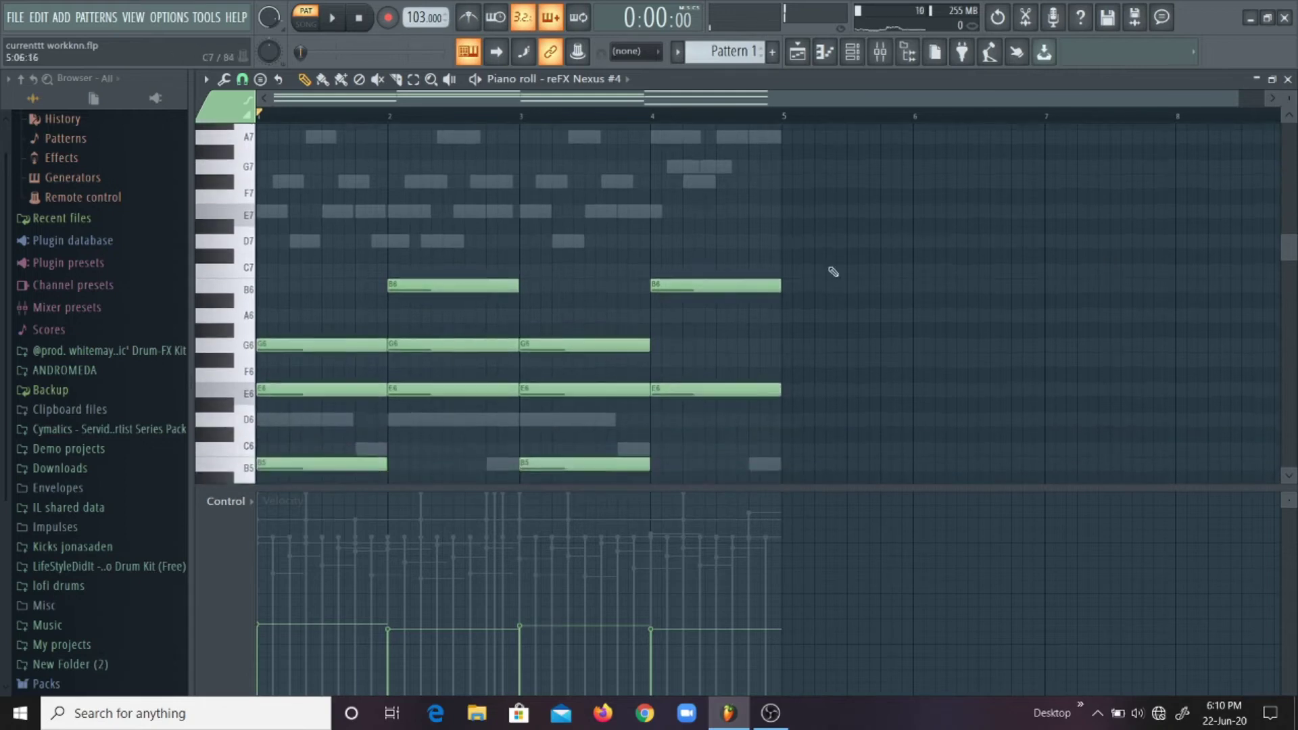
left_click(1288, 80)
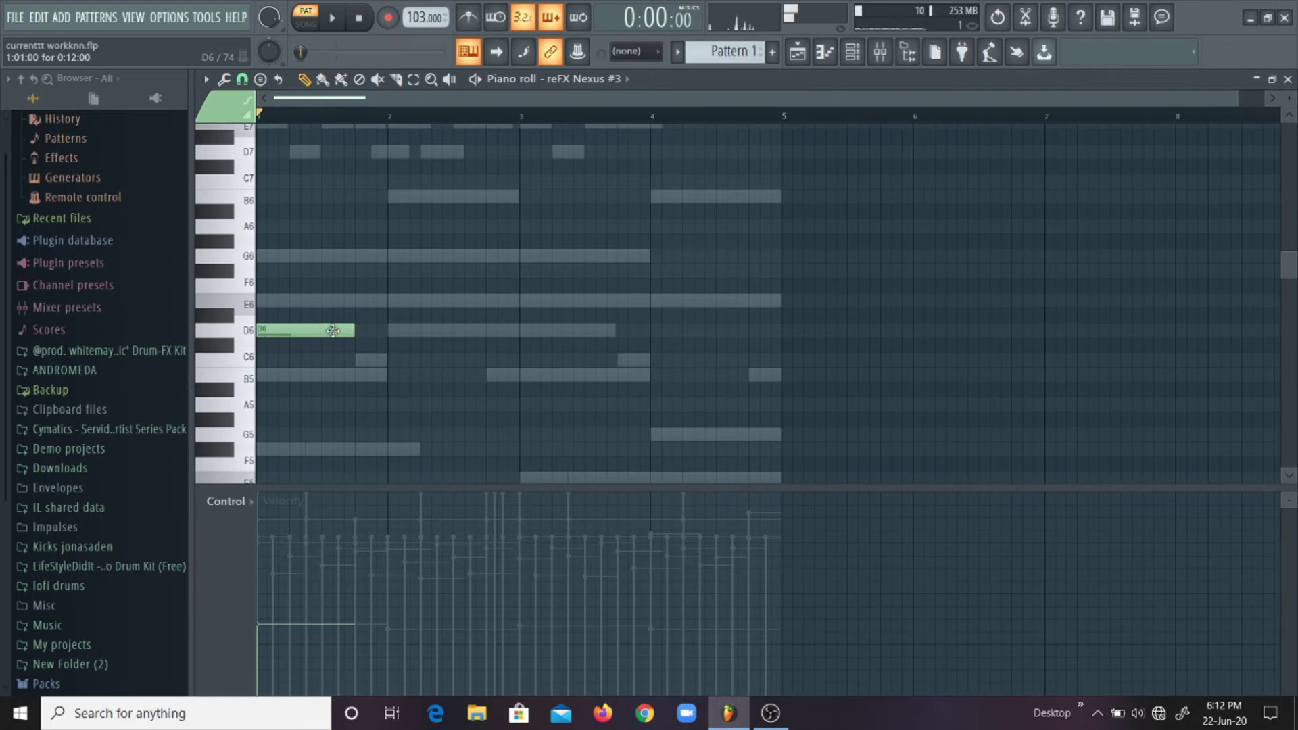
- Write the reFX Nexus #3 part with D6 in bar 1, short E6 and D6 notes ending bar 2, C6 in bar 3 and a short E6 ending bar 4
key("space")
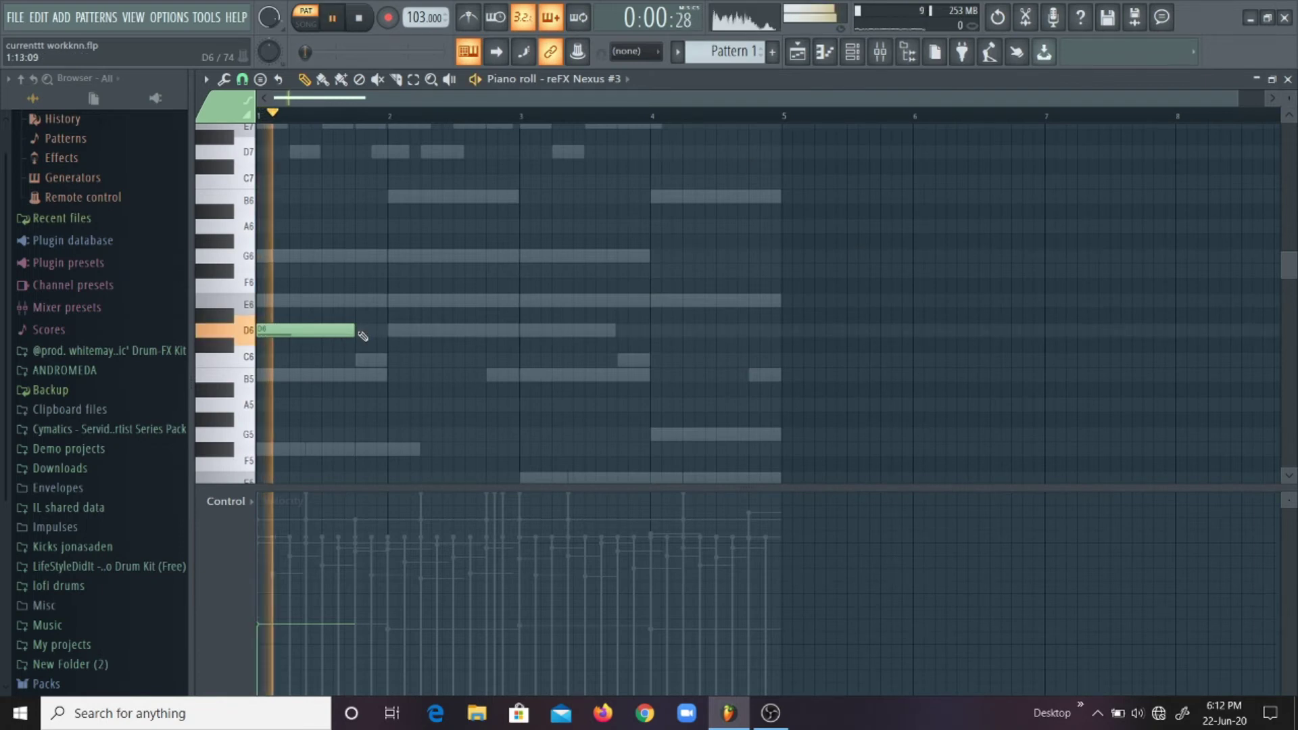
key("space")
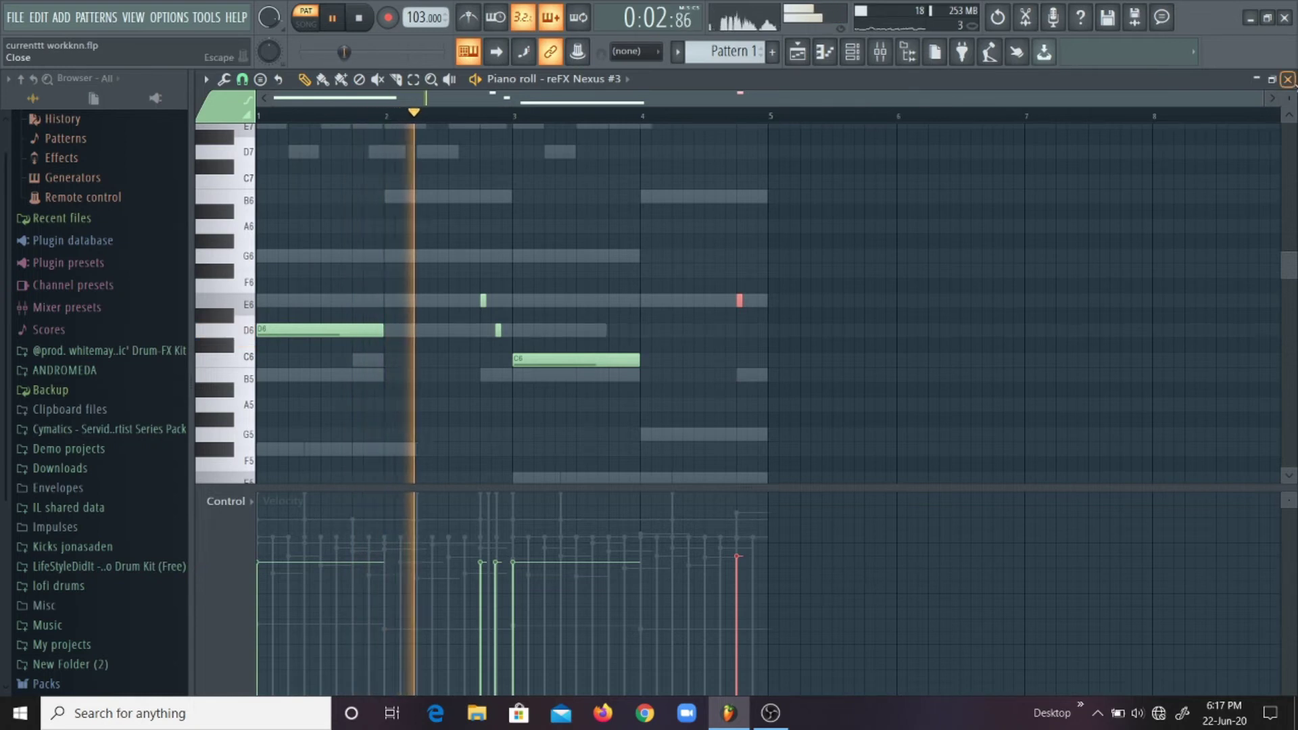
left_click(1287, 79)
key("space")
- Add the vox chant vocal CRY as a channel below reFX Nexus #3 and play it with a one-bar E5 note in bar 1
left_click_drag(267, 459, 267, 474)
left_click(100, 361)
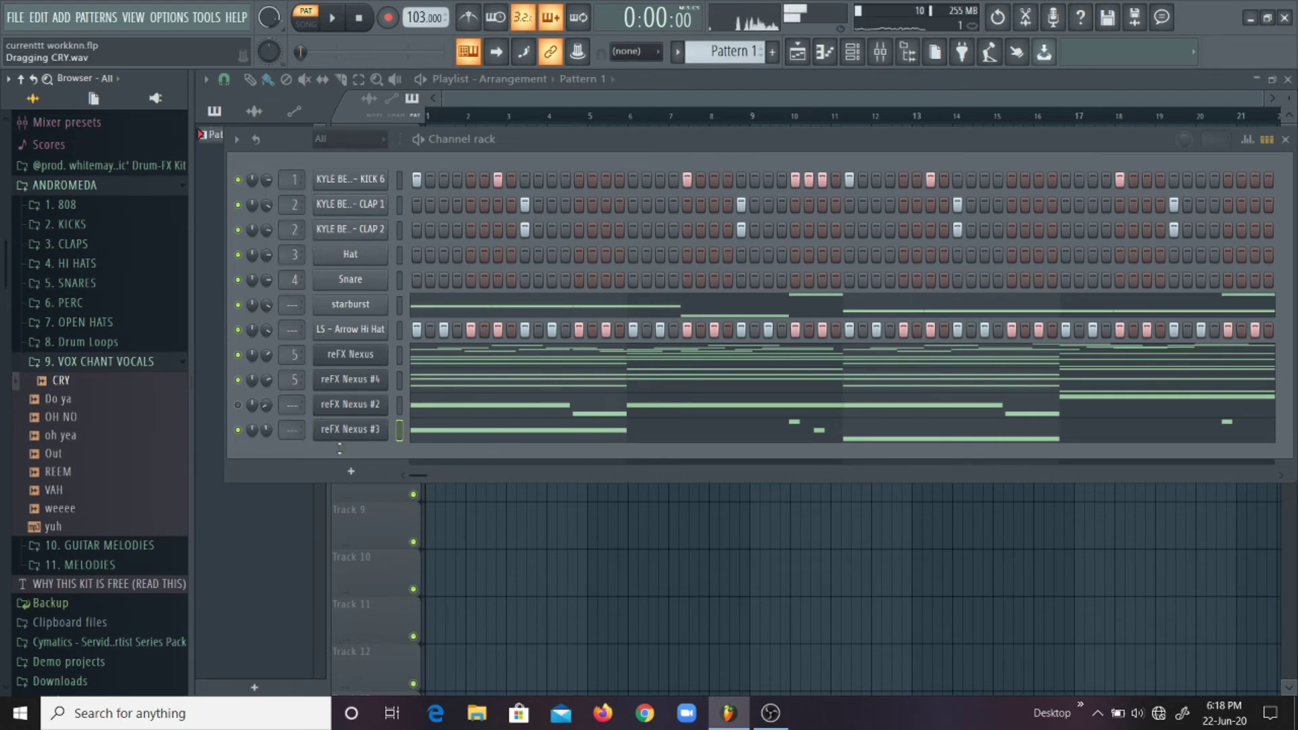
left_click_drag(340, 449, 341, 450)
key("space")
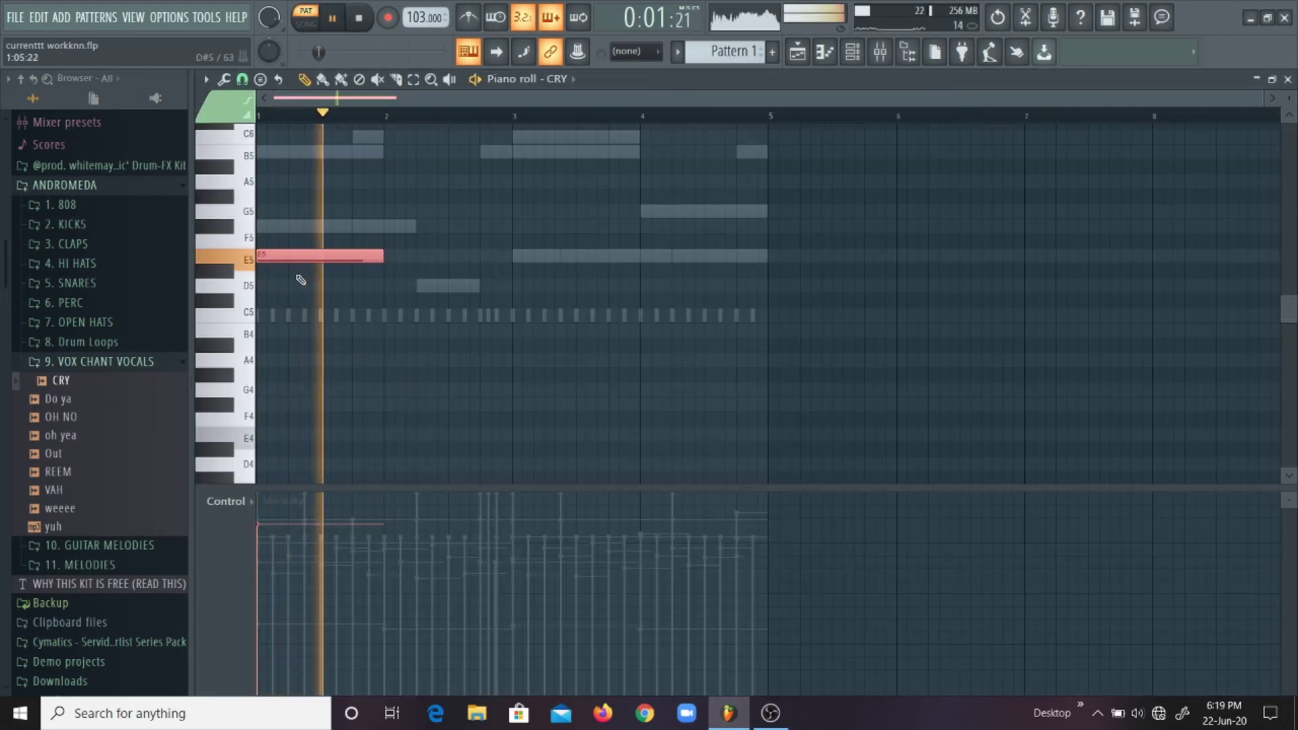
- Stop playback, close the CRY piano roll and open the CRY channel's sample settings
key("space")
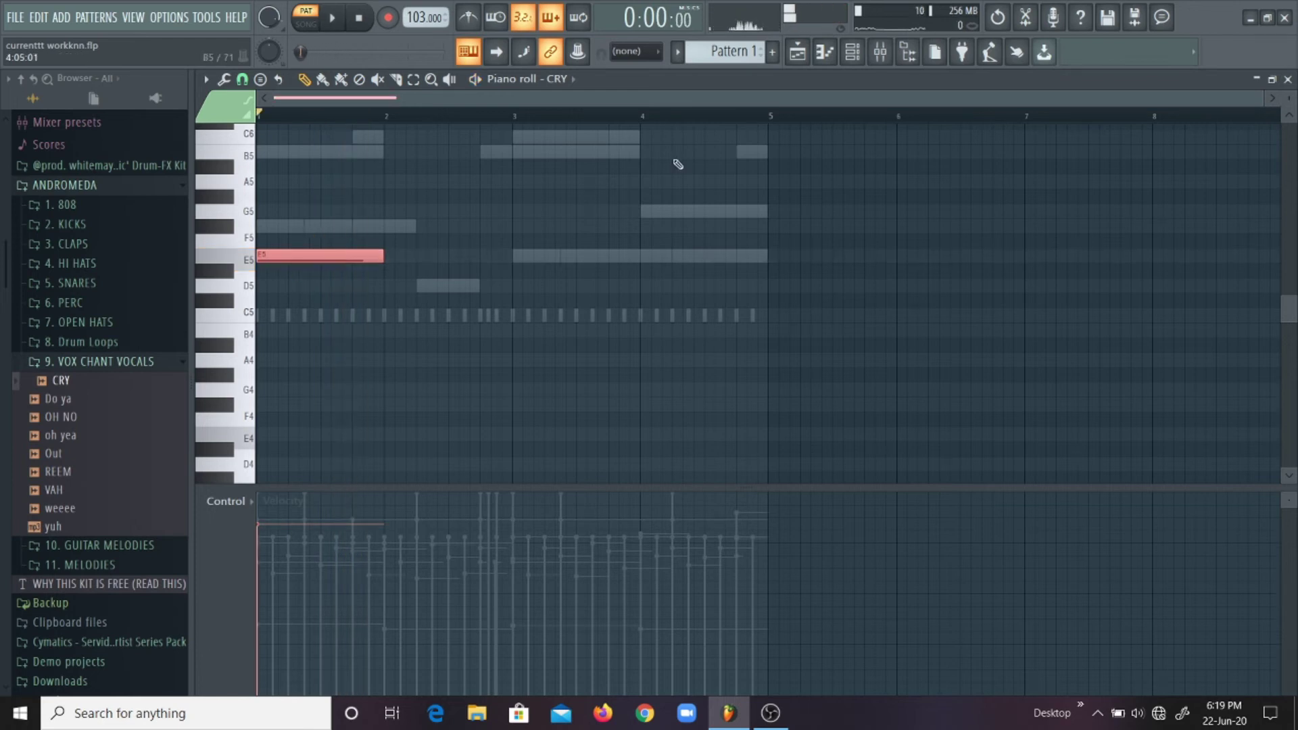
left_click(1288, 80)
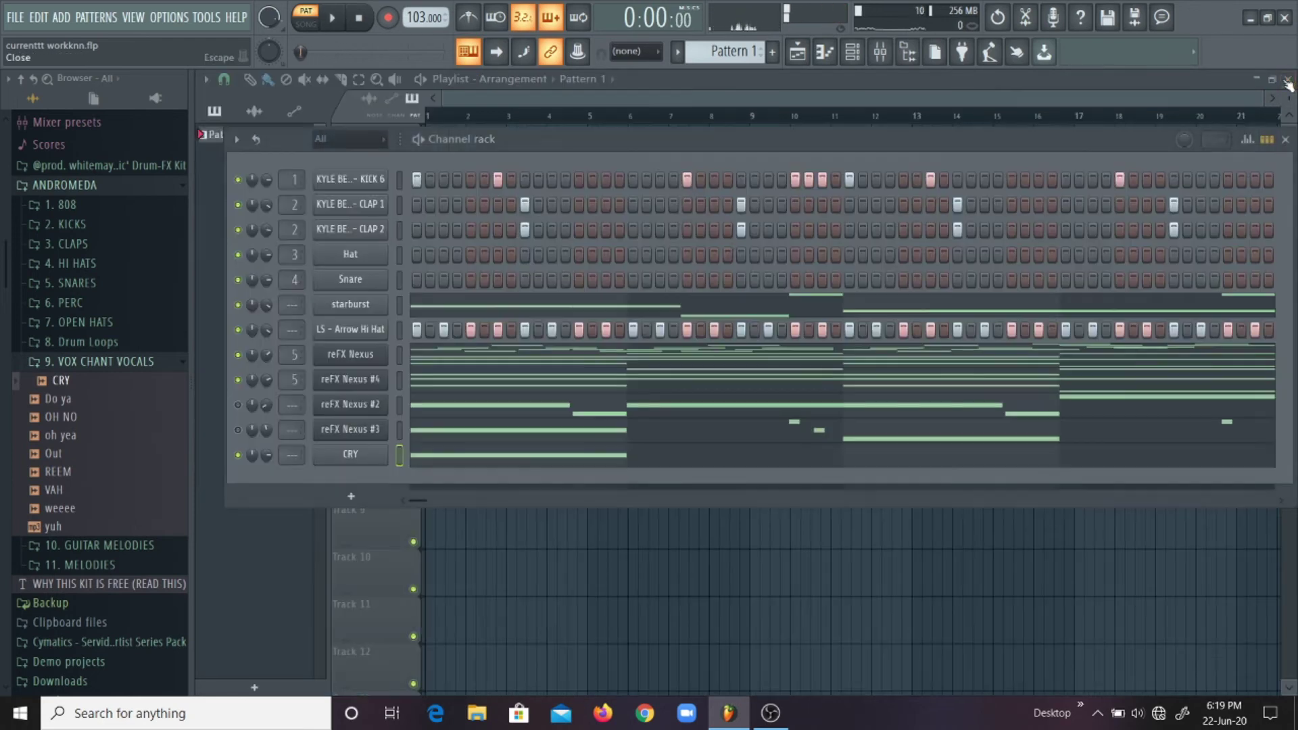
left_click(370, 459)
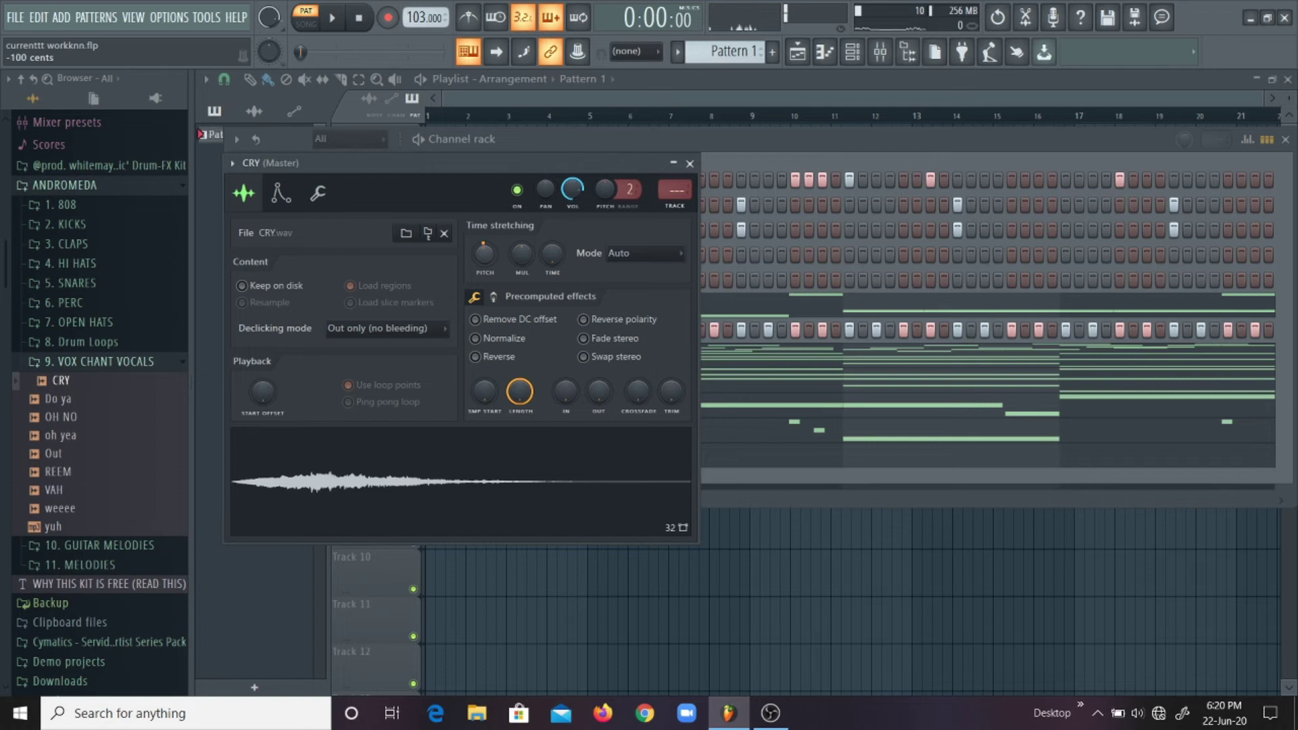